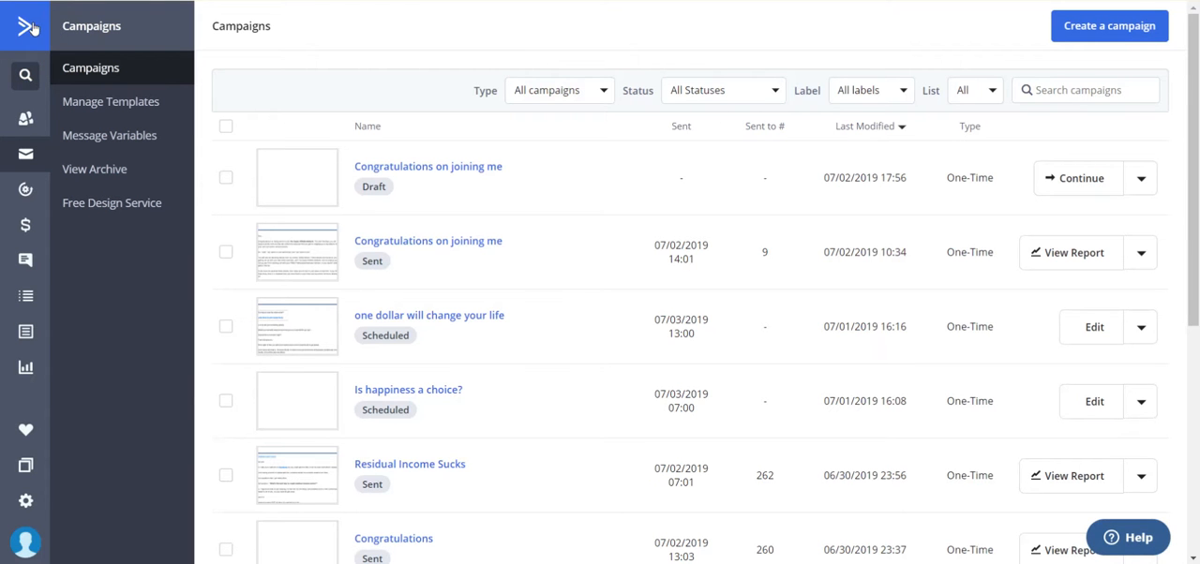
# Create a Standard campaign named "Happy 4th. Free ebook for you!" and proceed to list selection
pyautogui.click(33, 28)
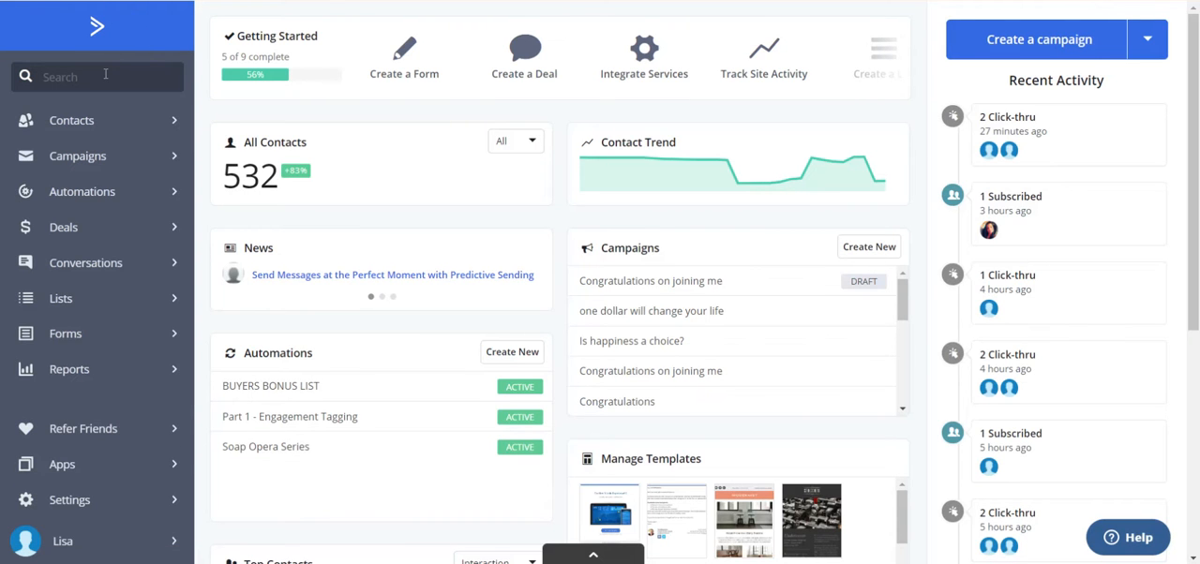
pyautogui.click(89, 161)
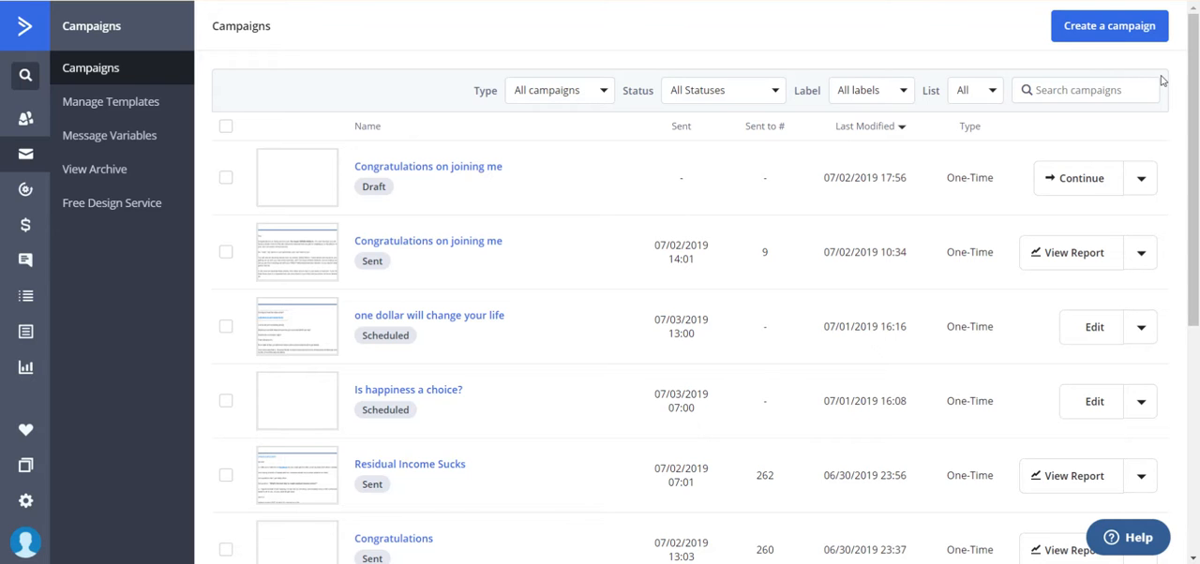
pyautogui.click(1123, 38)
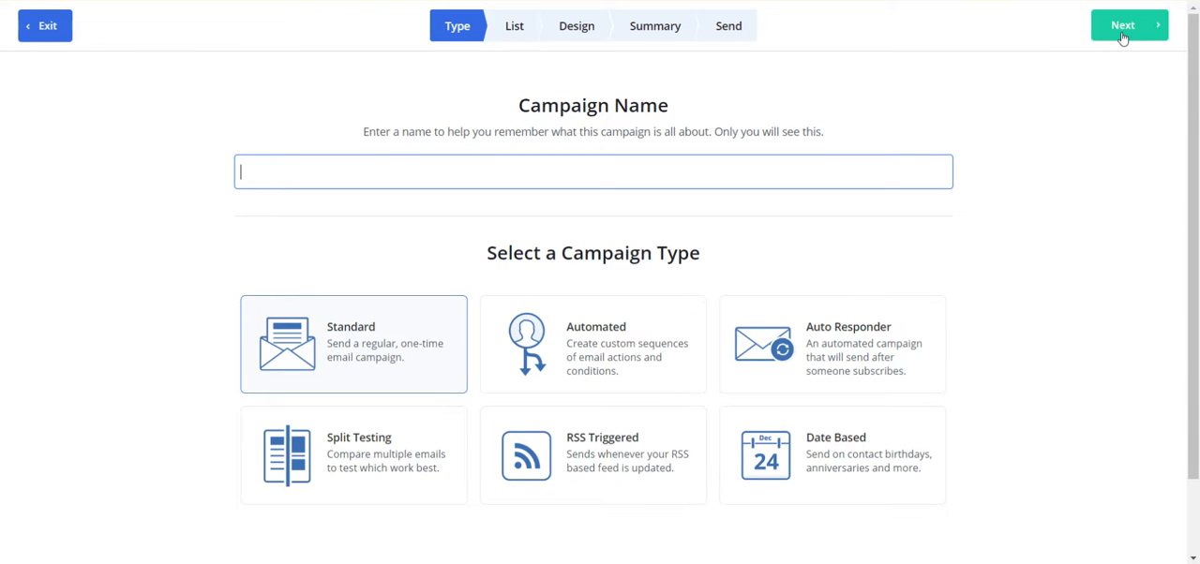
pyautogui.write('Happy 4t')
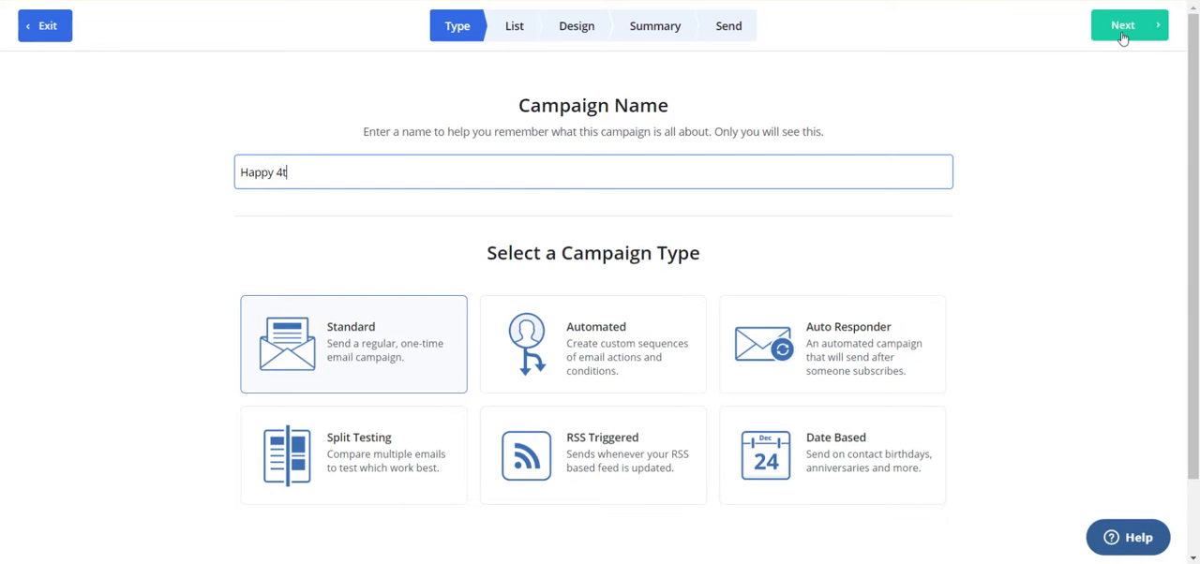
pyautogui.write('h.  Free ebook for you!')
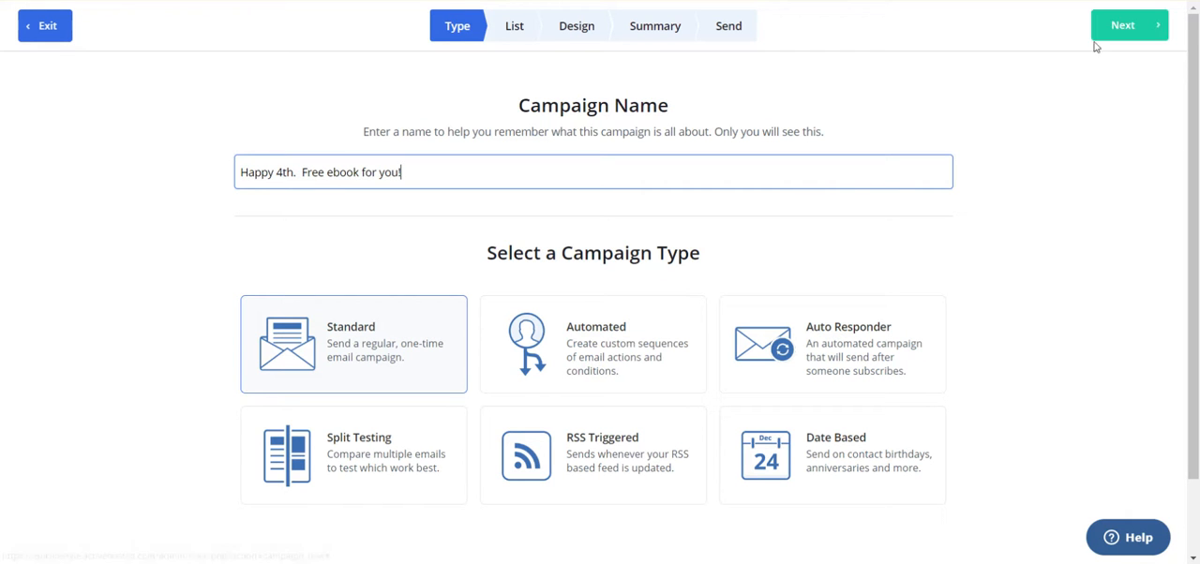
pyautogui.click(1123, 28)
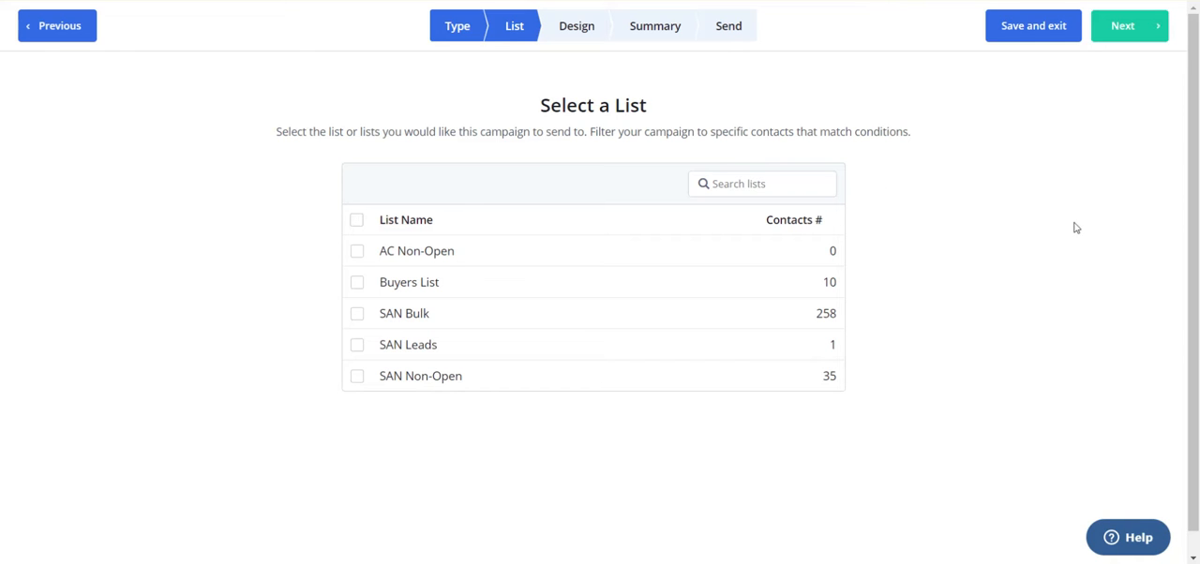
# Send the campaign to the SAN Bulk list and use the Personal Email template for its design
pyautogui.click(357, 319)
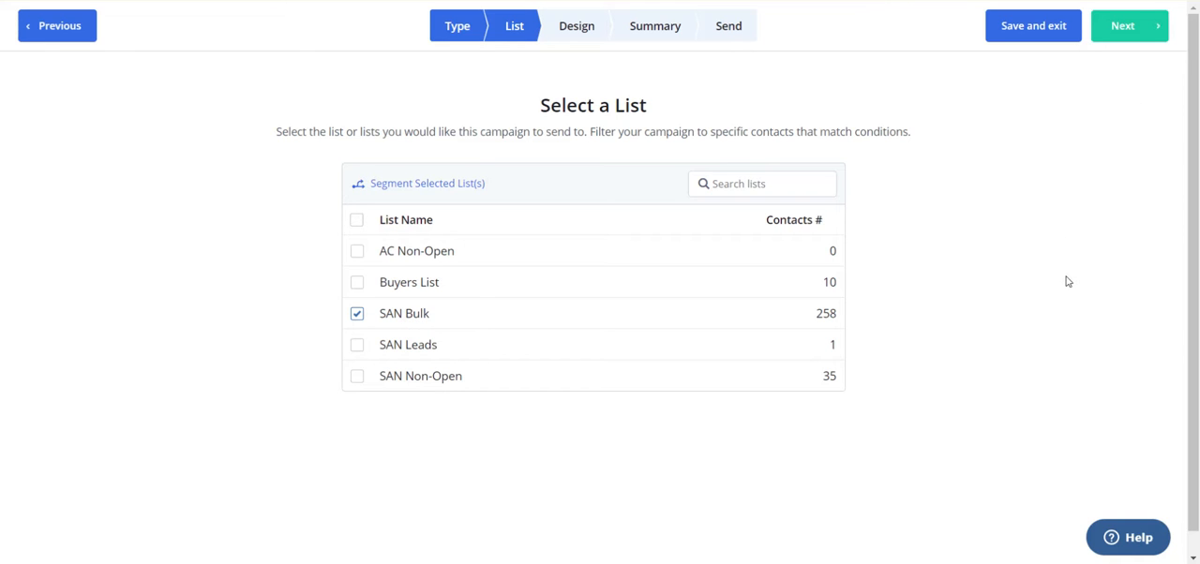
pyautogui.click(1140, 39)
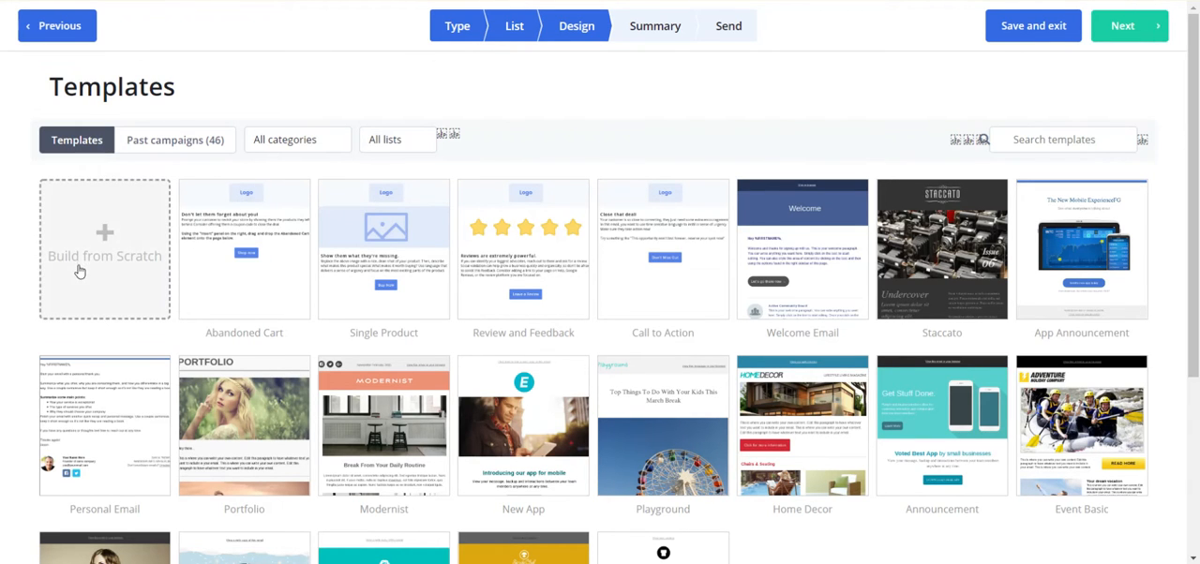
pyautogui.moveTo(100, 403)
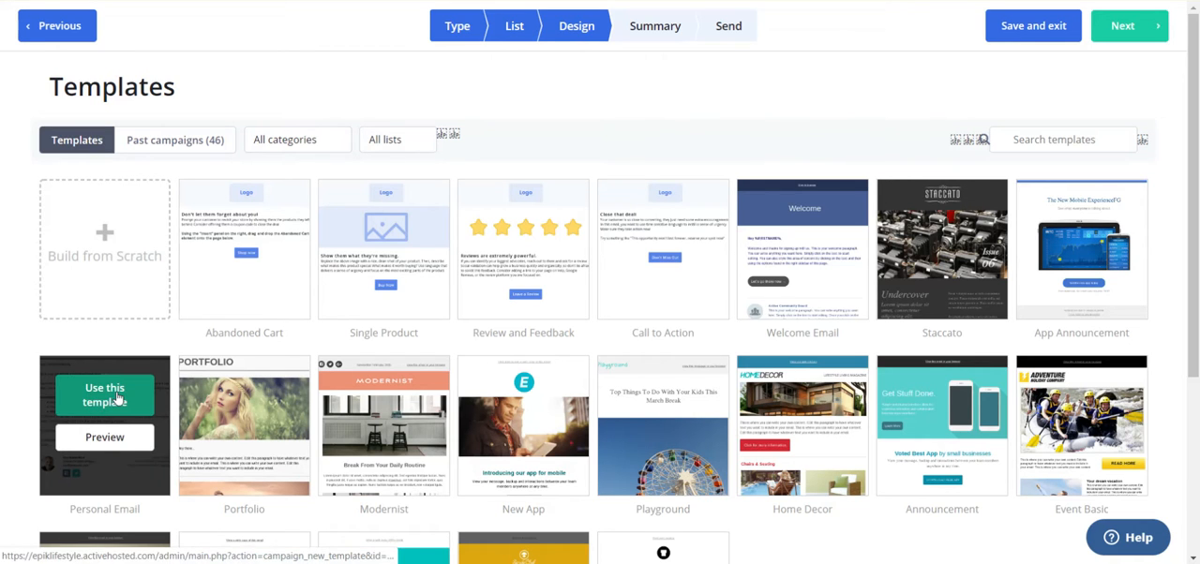
pyautogui.click(117, 397)
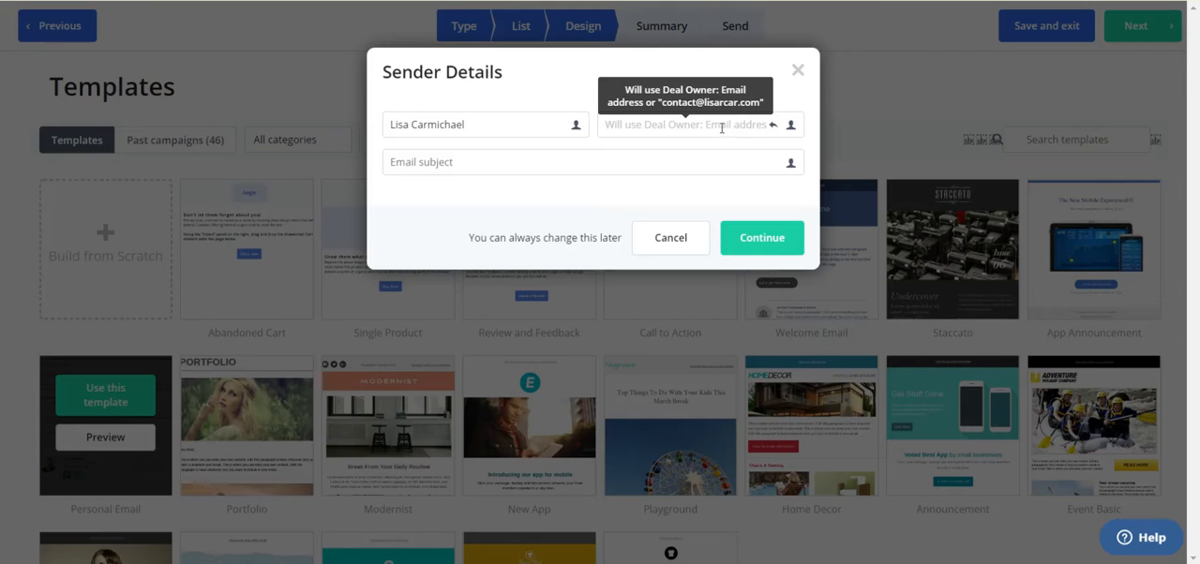
# Set the email subject to "Happy 4th. Free ebook to celebrate" followed by a watermelon emoji, and accept the sender details
pyautogui.click(646, 173)
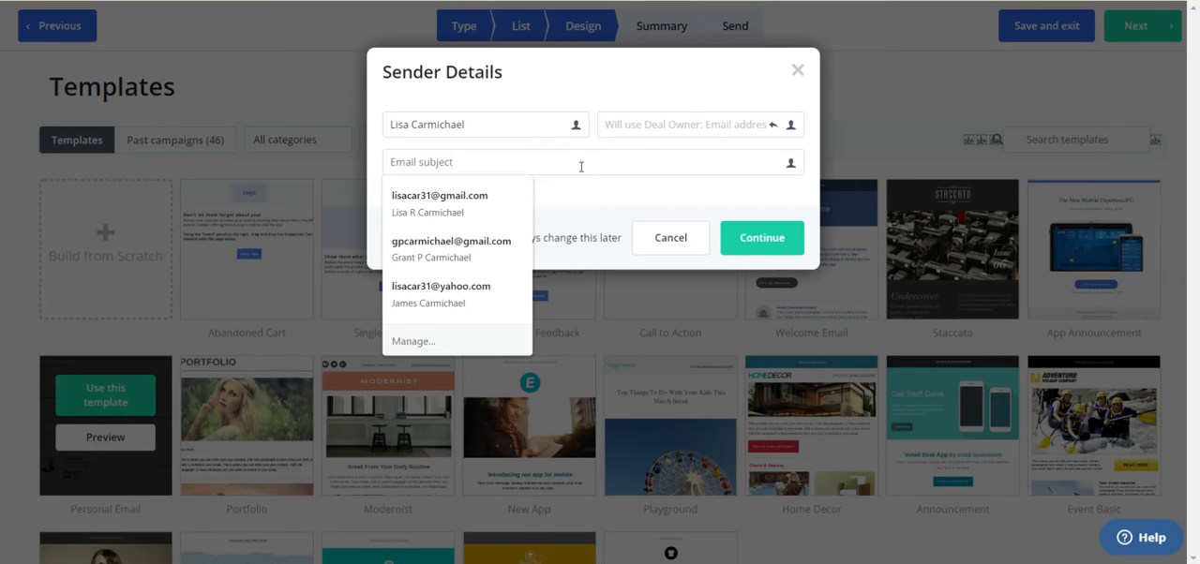
pyautogui.write('Happy ')
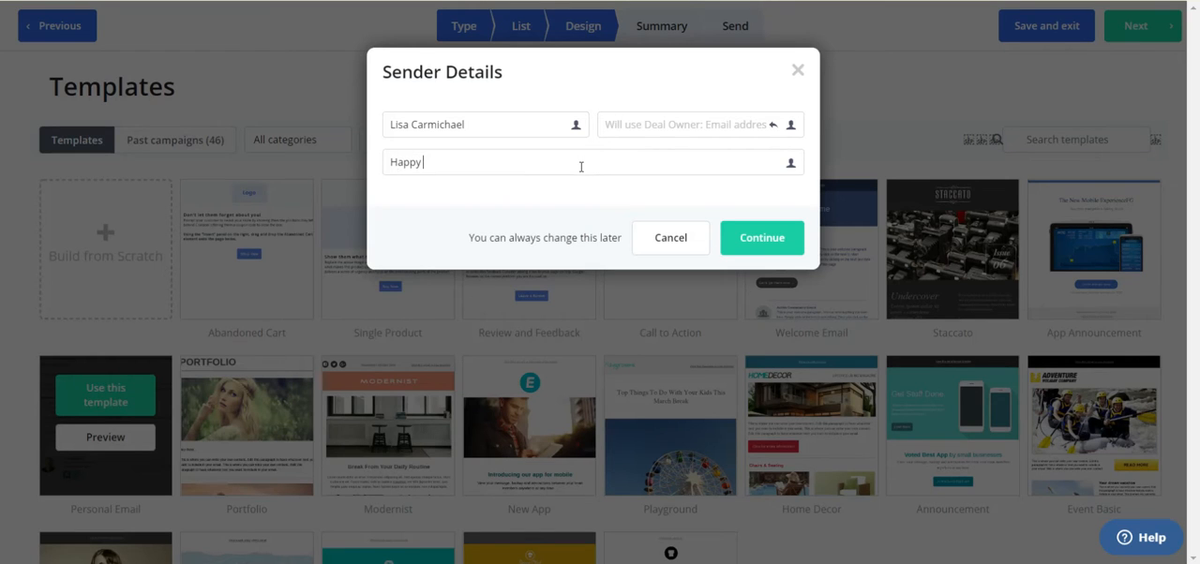
pyautogui.write('4th.  Free ebook to cele')
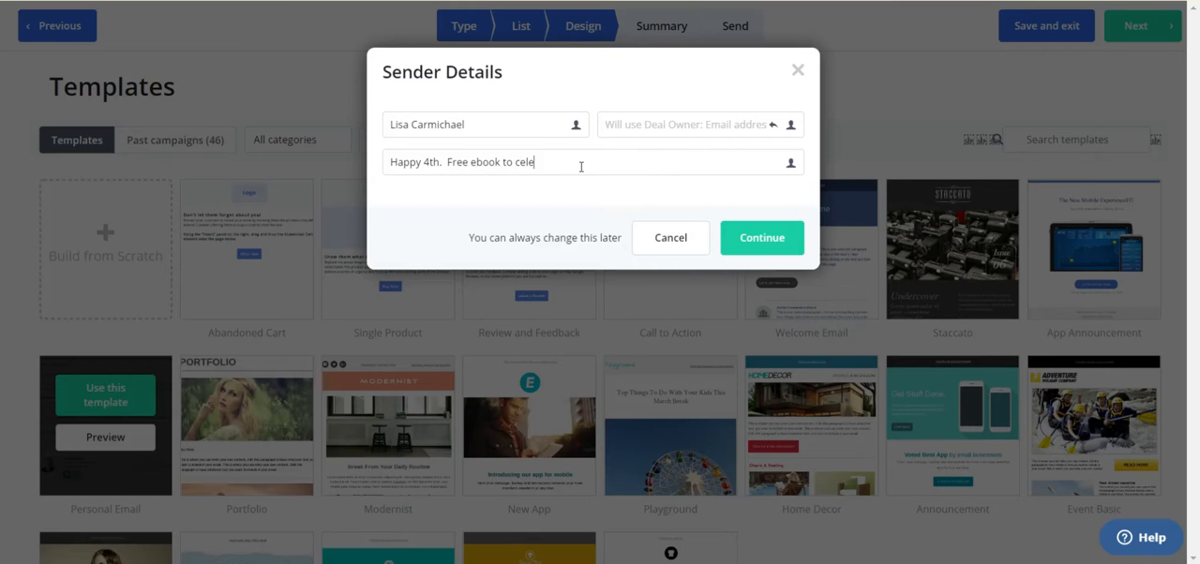
pyautogui.write('brate')
pyautogui.press('super+period')
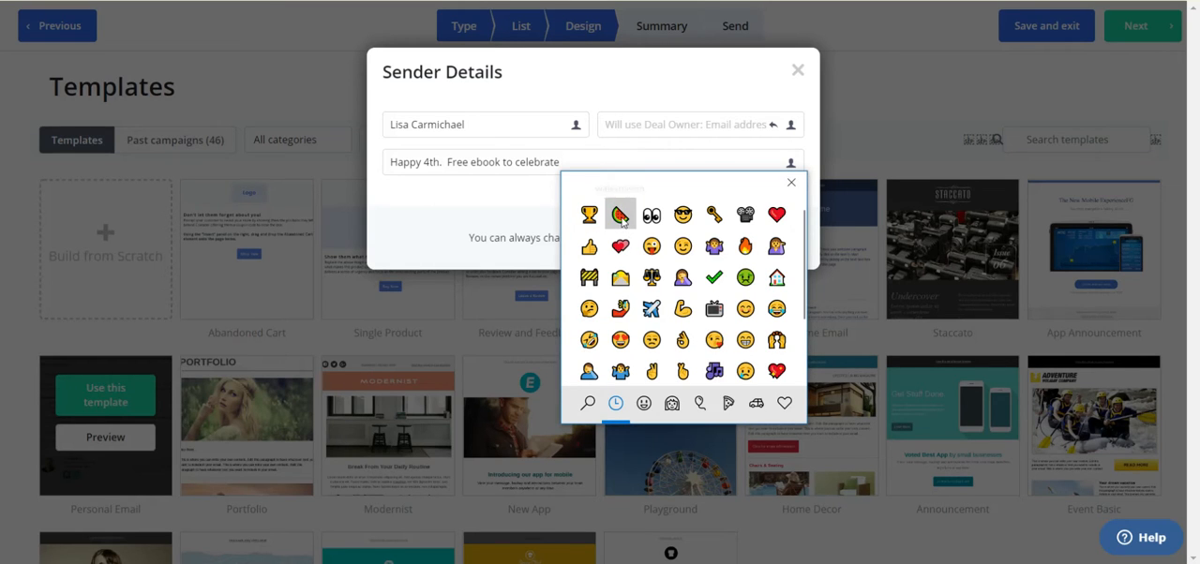
pyautogui.click(621, 218)
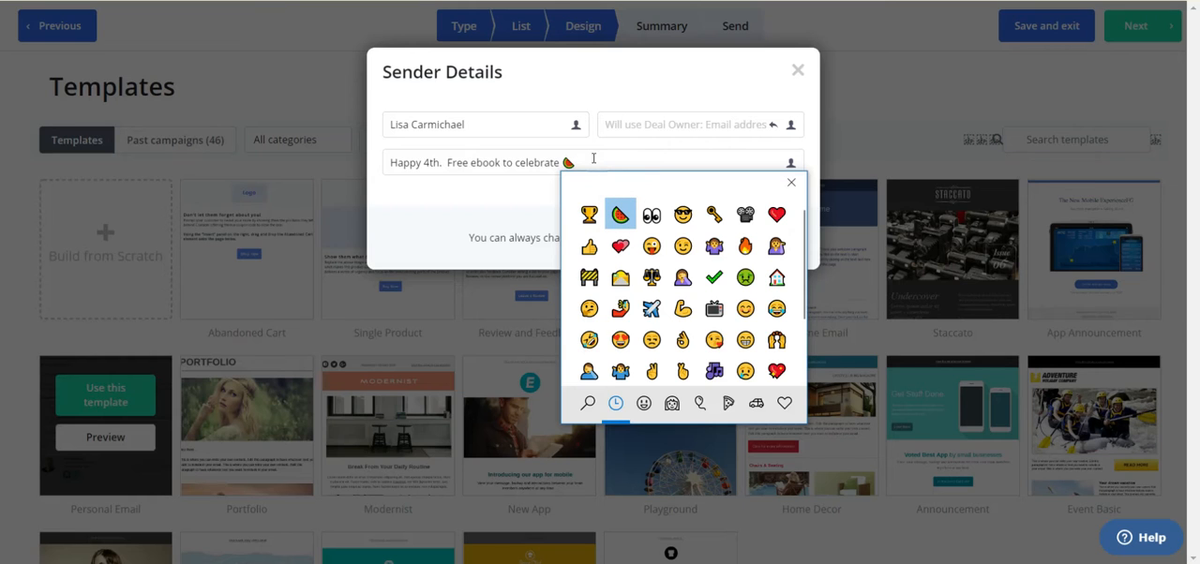
pyautogui.click(791, 184)
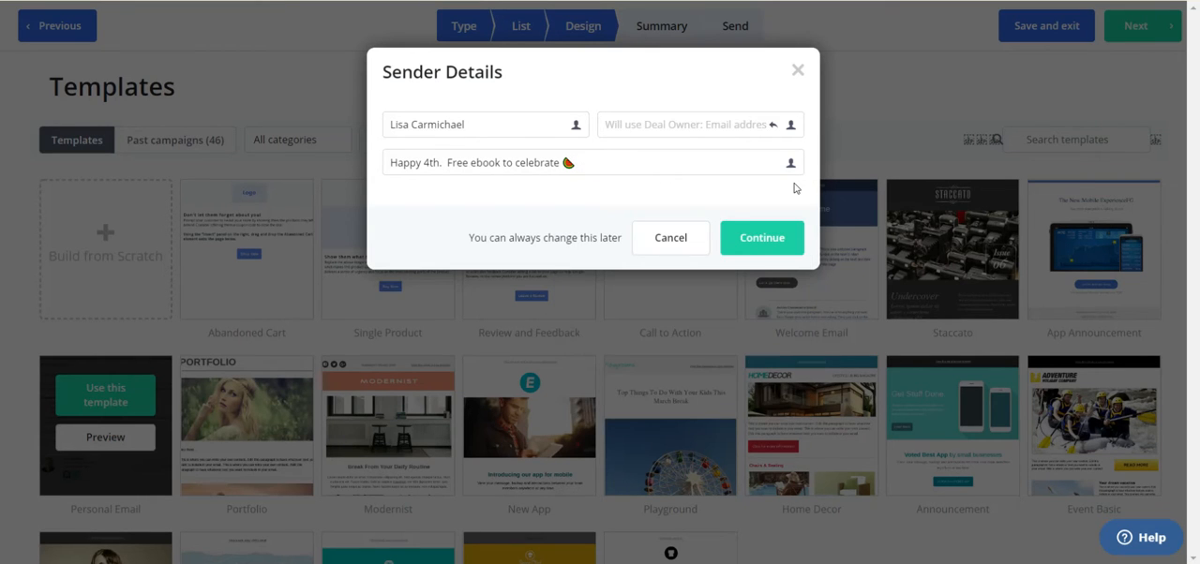
pyautogui.click(762, 239)
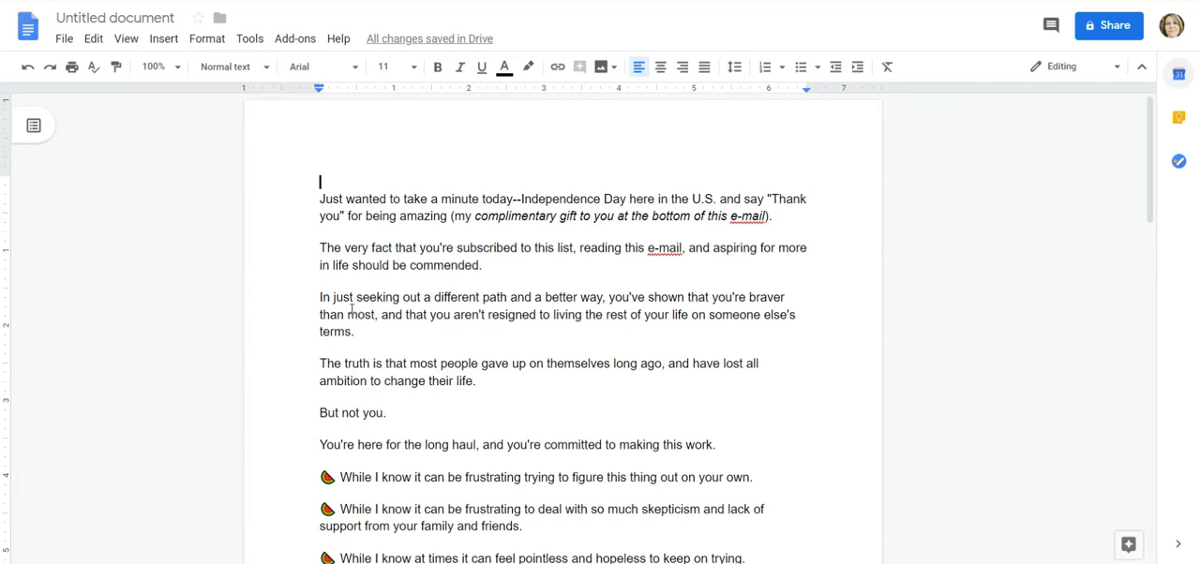
# Switch to the Google Docs draft and copy the whole email text, from the blank first line through the sign-off
pyautogui.click(368, 198)
pyautogui.press('Left')
pyautogui.press('Left')
pyautogui.press('Left')
pyautogui.press('Left')
pyautogui.press('Left')
pyautogui.press('Left')
pyautogui.press('Left')
pyautogui.press('Left')
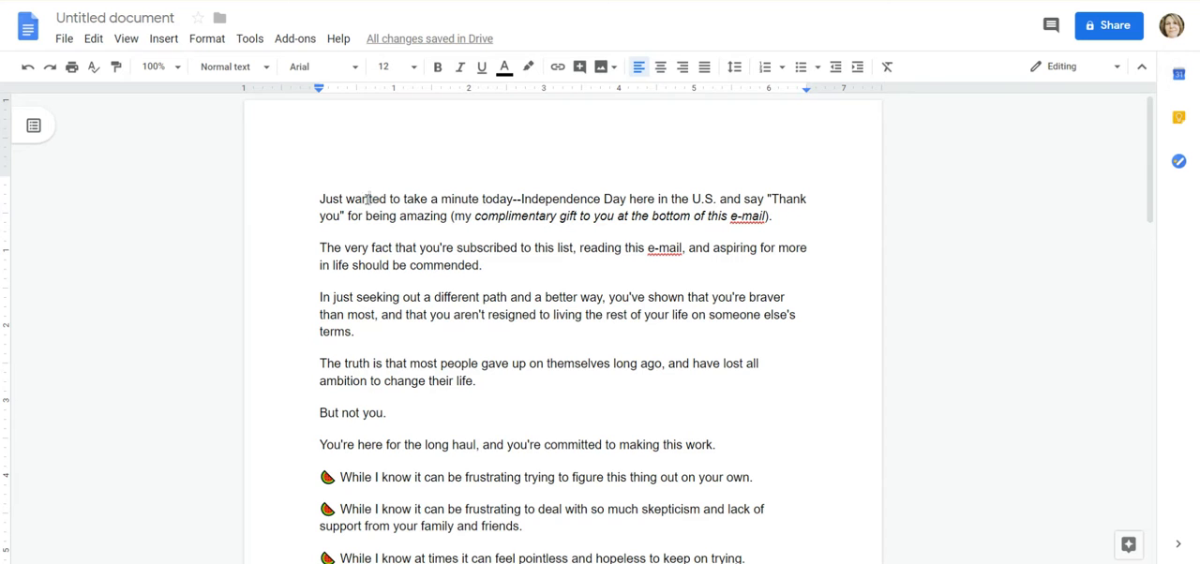
pyautogui.press('Up')
pyautogui.hotkey('shift', 'Right')
pyautogui.hotkey('shift', 'Down')
pyautogui.hotkey('shift', 'Down')
pyautogui.hotkey('shift', 'Down')
pyautogui.hotkey('shift', 'Down')
pyautogui.hotkey('shift', 'Down')
pyautogui.hotkey('shift', 'Down')
pyautogui.hotkey('shift', 'Down')
pyautogui.hotkey('shift', 'Down')
pyautogui.hotkey('shift', 'Down')
pyautogui.hotkey('shift', 'Down')
pyautogui.hotkey('shift', 'Down')
pyautogui.hotkey('shift', 'Down')
pyautogui.hotkey('shift', 'Down')
pyautogui.hotkey('shift', 'Down')
pyautogui.hotkey('shift', 'Down')
pyautogui.hotkey('shift', 'Down')
pyautogui.hotkey('shift', 'Down')
pyautogui.hotkey('shift', 'Down')
pyautogui.hotkey('shift', 'Down')
pyautogui.hotkey('shift', 'Down')
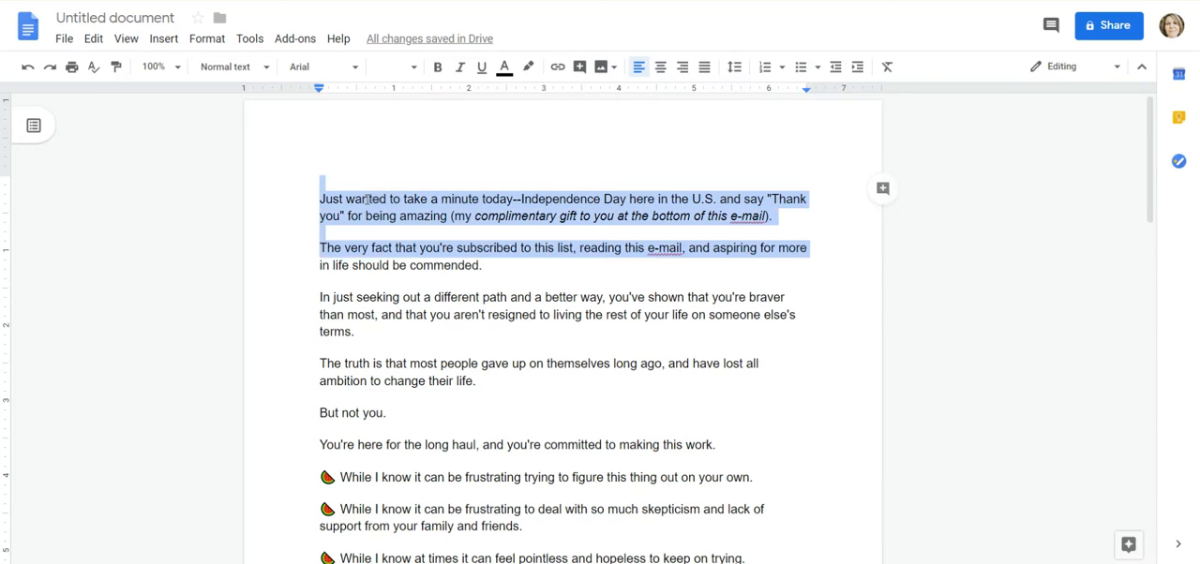
pyautogui.hotkey('shift', 'Down')
pyautogui.hotkey('shift', 'Down')
pyautogui.hotkey('shift', 'Down')
pyautogui.hotkey('shift', 'Down')
pyautogui.hotkey('shift', 'Down')
pyautogui.hotkey('shift', 'Down')
pyautogui.hotkey('shift', 'Down')
pyautogui.hotkey('shift', 'Down')
pyautogui.hotkey('shift', 'Down')
pyautogui.hotkey('shift', 'Down')
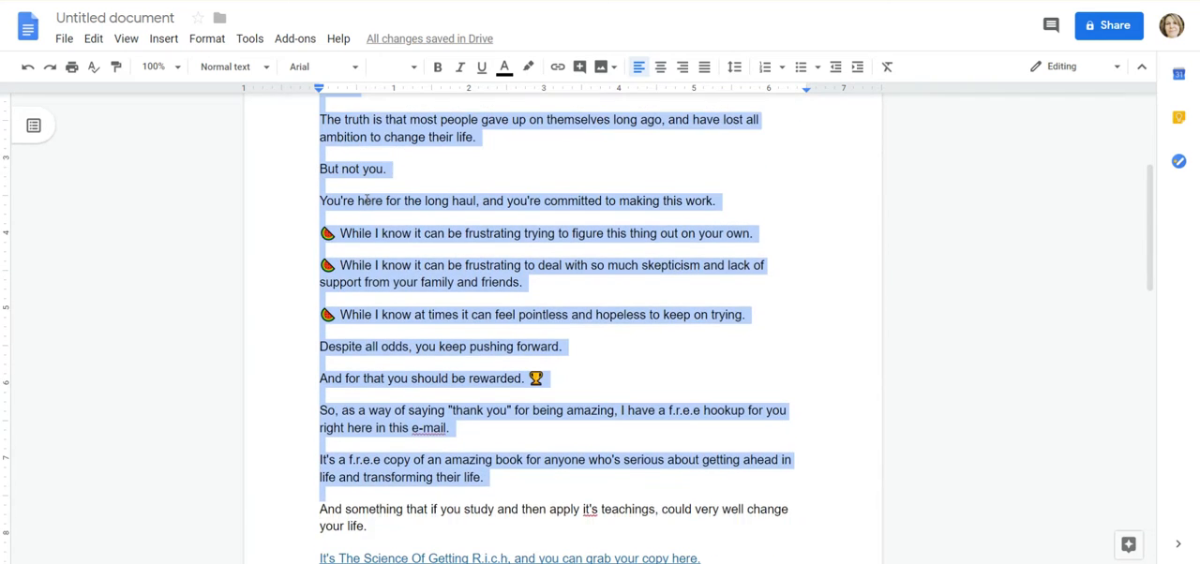
pyautogui.hotkey('shift', 'Down')
pyautogui.hotkey('shift', 'Down')
pyautogui.hotkey('shift', 'Down')
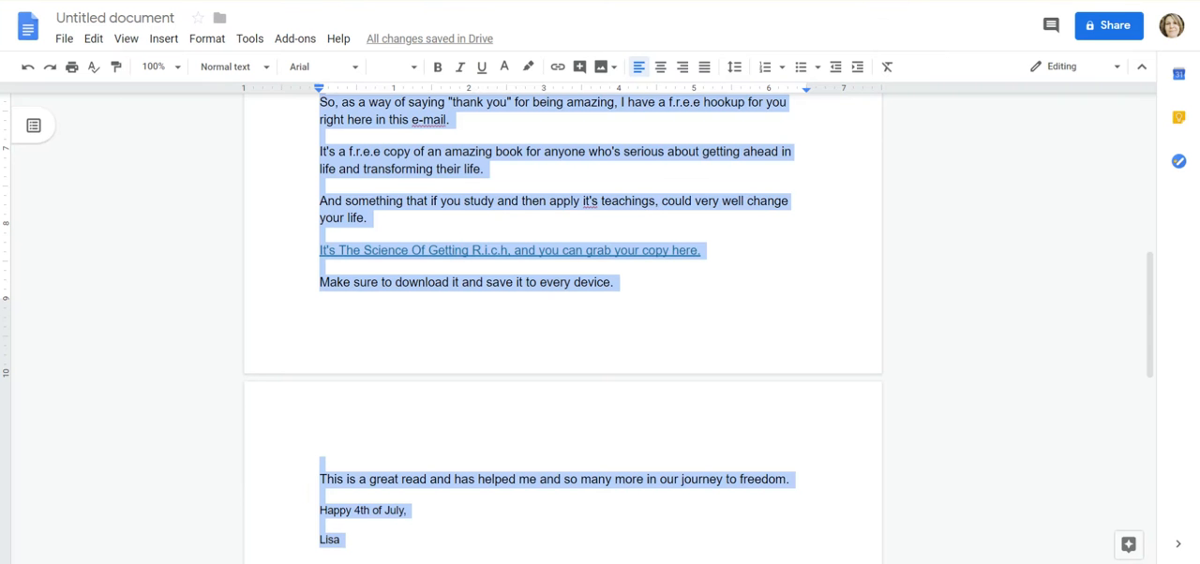
# Rename the Google Docs document as "4th of July Campaign"
pyautogui.click(100, 17)
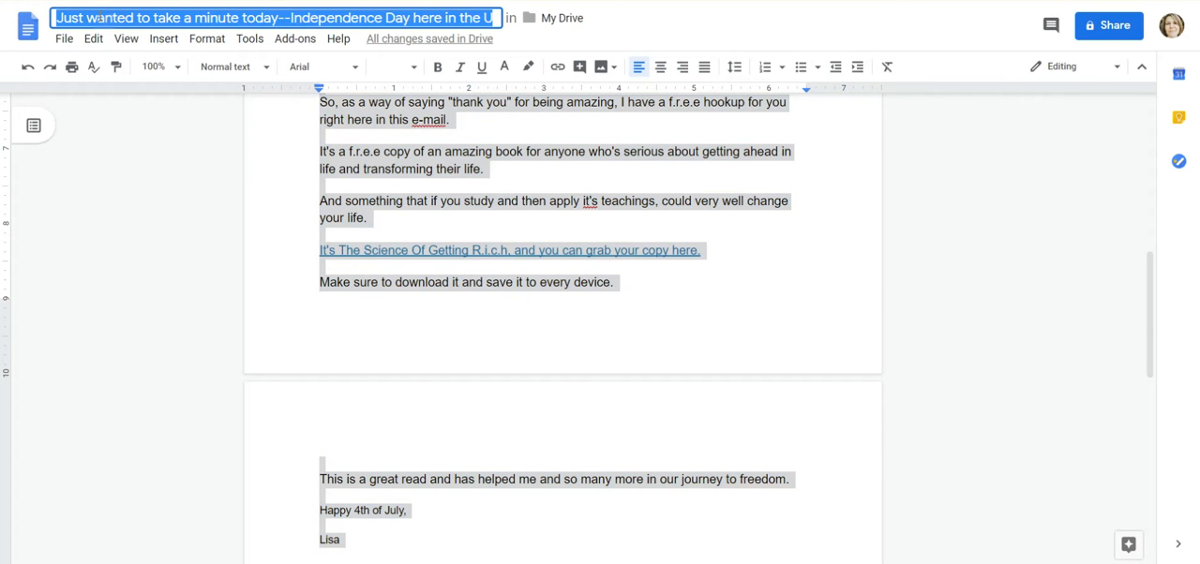
pyautogui.write('4th of')
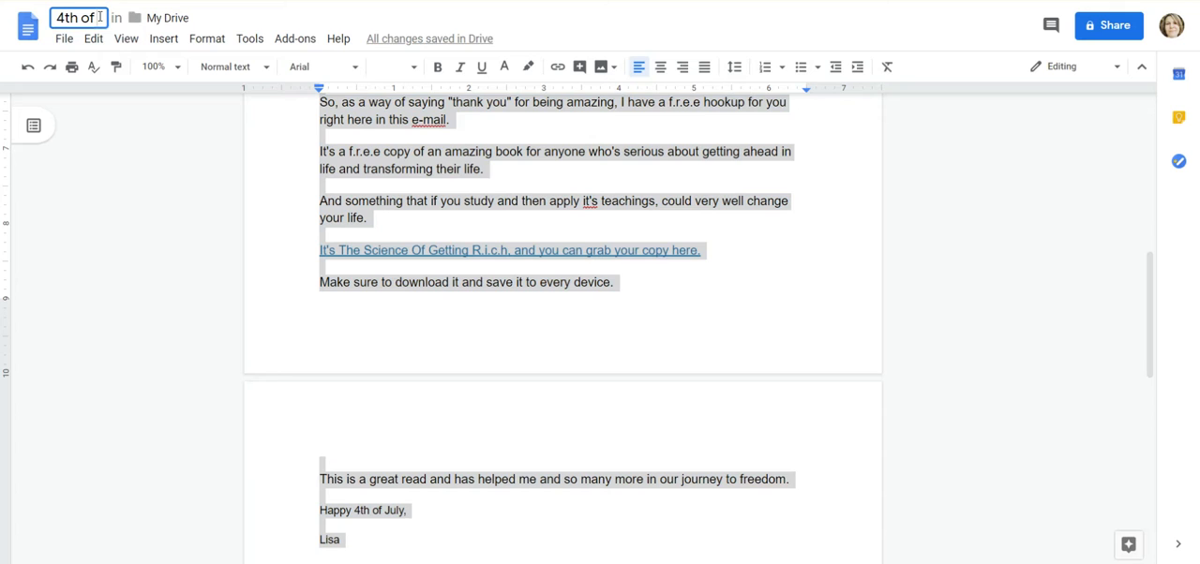
pyautogui.write(' July Cap')
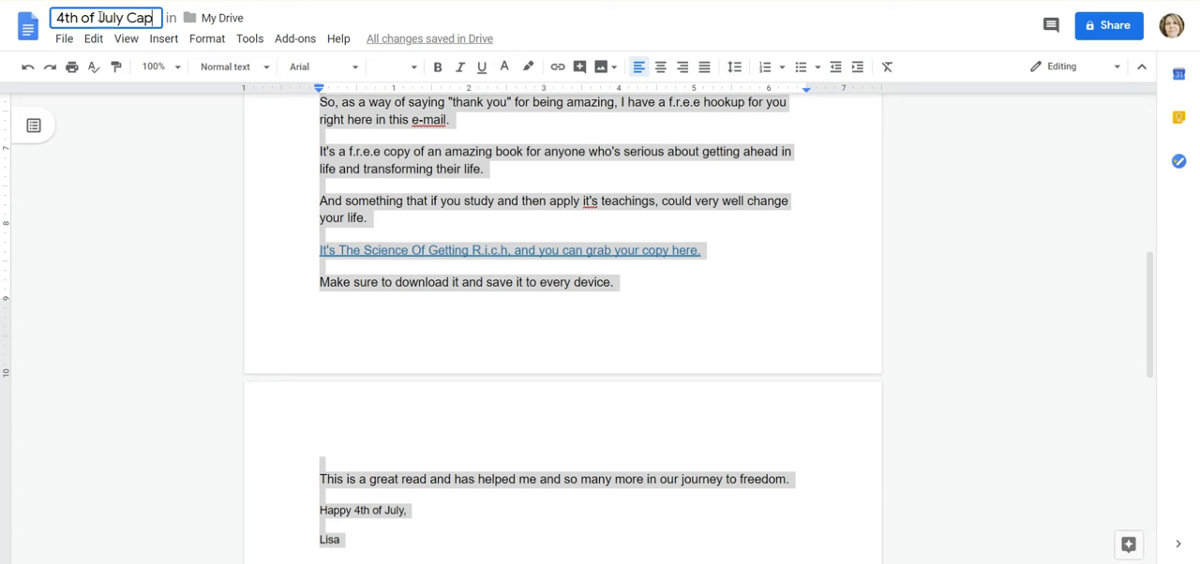
pyautogui.press('BackSpace')
pyautogui.write('mpai')
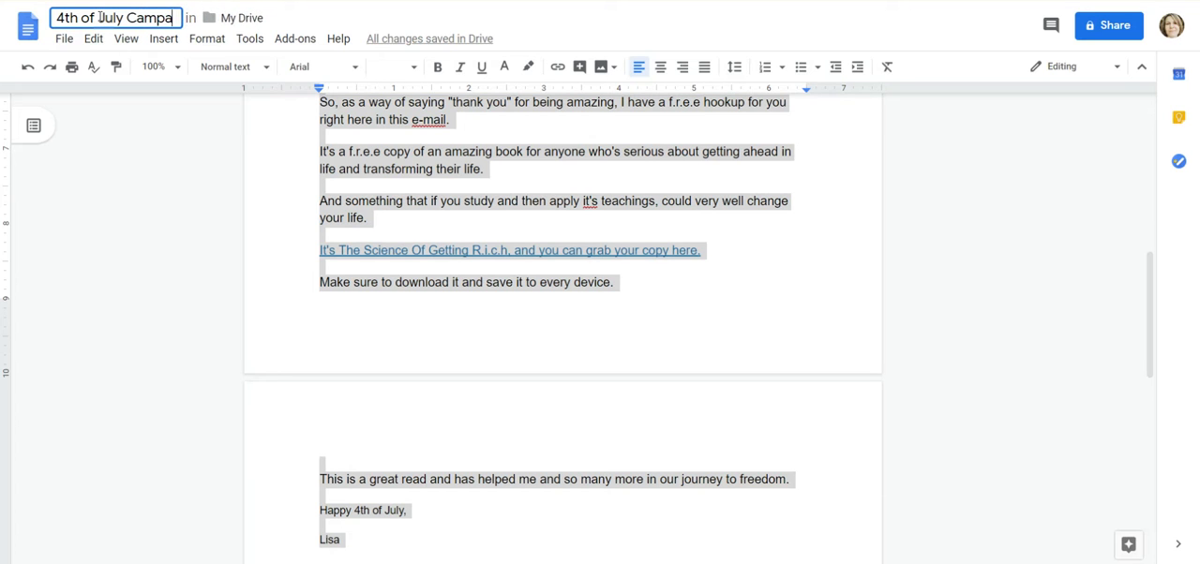
pyautogui.write('gn')
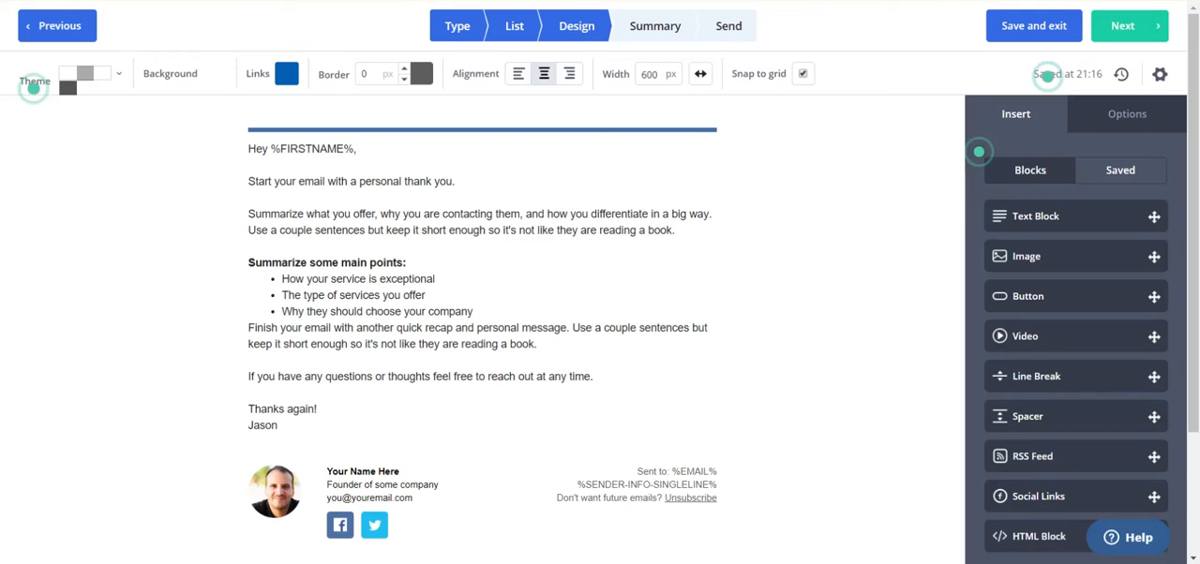
# Switch back to the ActiveCampaign email designer and replace the template's placeholder body text with the copied email
pyautogui.click(288, 425)
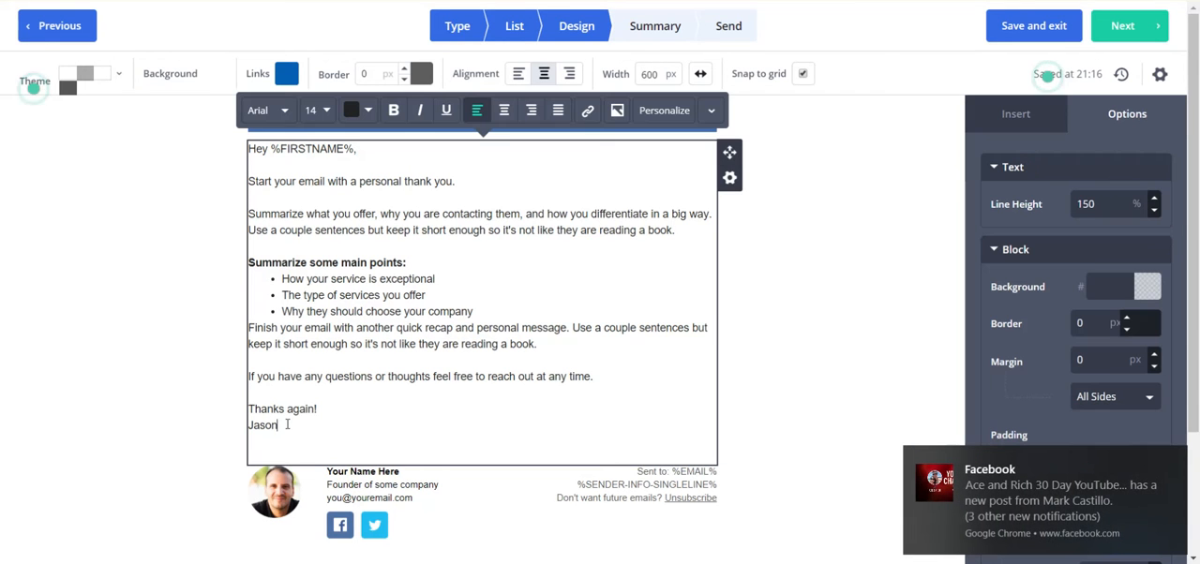
pyautogui.hotkey('shift', 'Up')
pyautogui.hotkey('shift', 'Up')
pyautogui.hotkey('shift', 'Up')
pyautogui.hotkey('shift', 'Up')
pyautogui.hotkey('shift', 'Up')
pyautogui.hotkey('shift', 'Up')
pyautogui.hotkey('shift', 'Up')
pyautogui.hotkey('shift', 'Up')
pyautogui.hotkey('shift', 'Up')
pyautogui.hotkey('shift', 'Up')
pyautogui.hotkey('shift', 'Up')
pyautogui.hotkey('shift', 'Up')
pyautogui.hotkey('shift', 'Up')
pyautogui.hotkey('shift', 'Up')
pyautogui.hotkey('shift', 'Up')
pyautogui.hotkey('shift', 'Up')
pyautogui.hotkey('shift', 'Up')
pyautogui.hotkey('shift', 'Up')
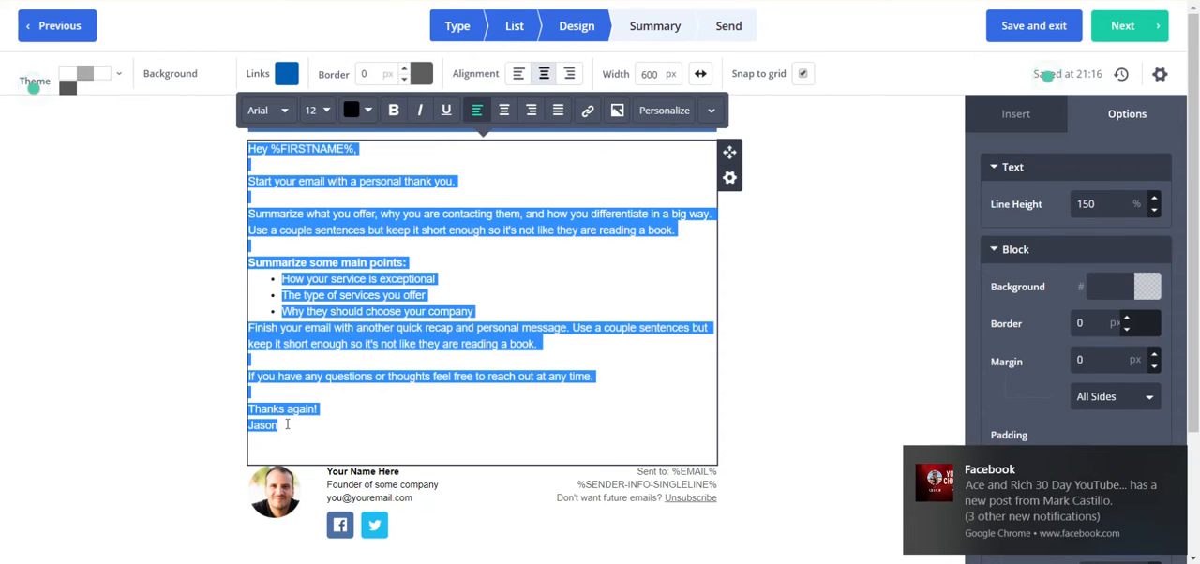
pyautogui.press('BackSpace')
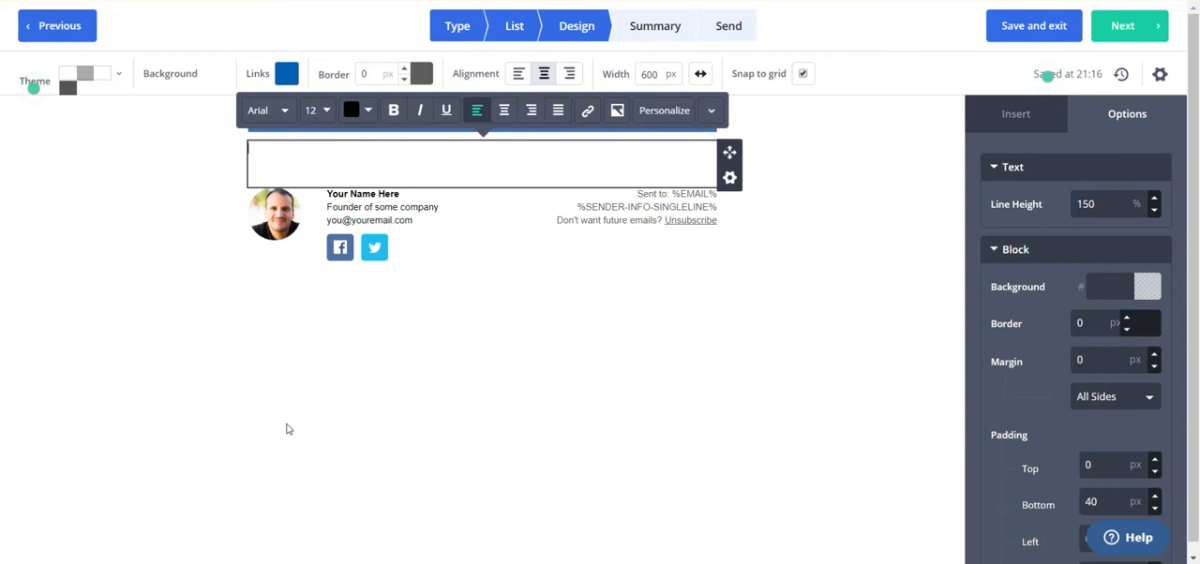
pyautogui.hotkey('ctrl', 'v')
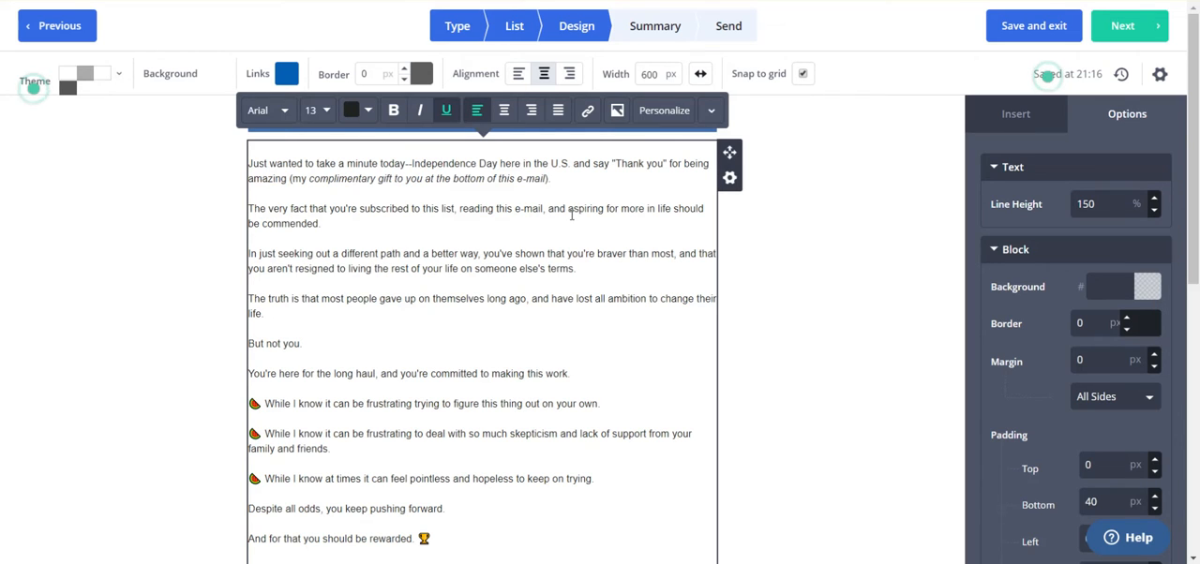
# Reword the first paragraph's parenthetical to "(and my complimentary gift to you is at the bottom of this e-mail)"
pyautogui.doubleClick(713, 169)
pyautogui.click(712, 169)
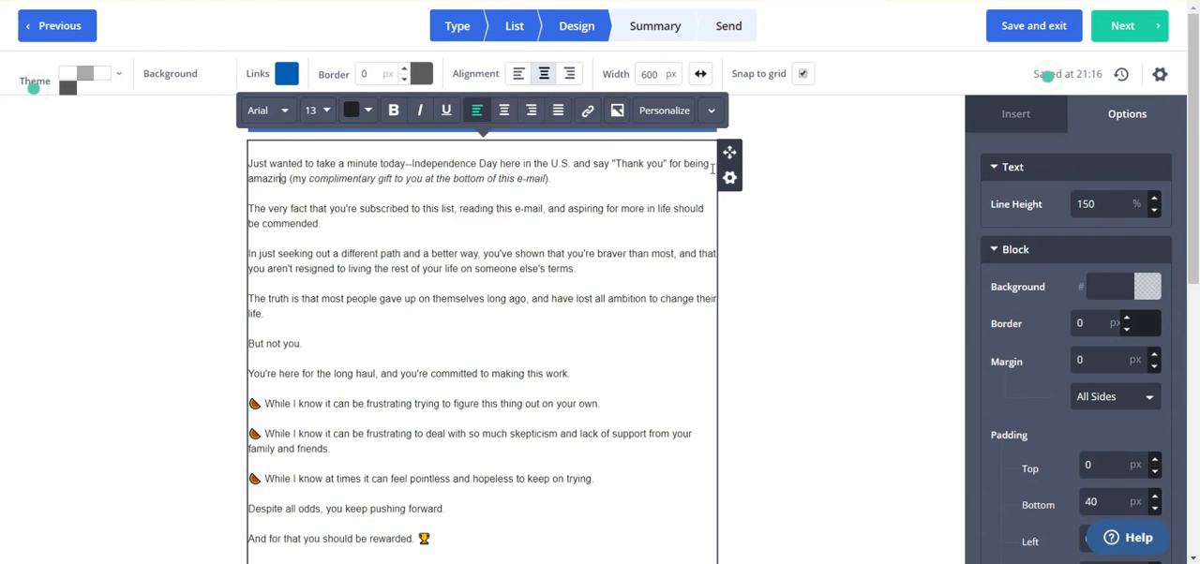
pyautogui.press('Right')
pyautogui.write('and')
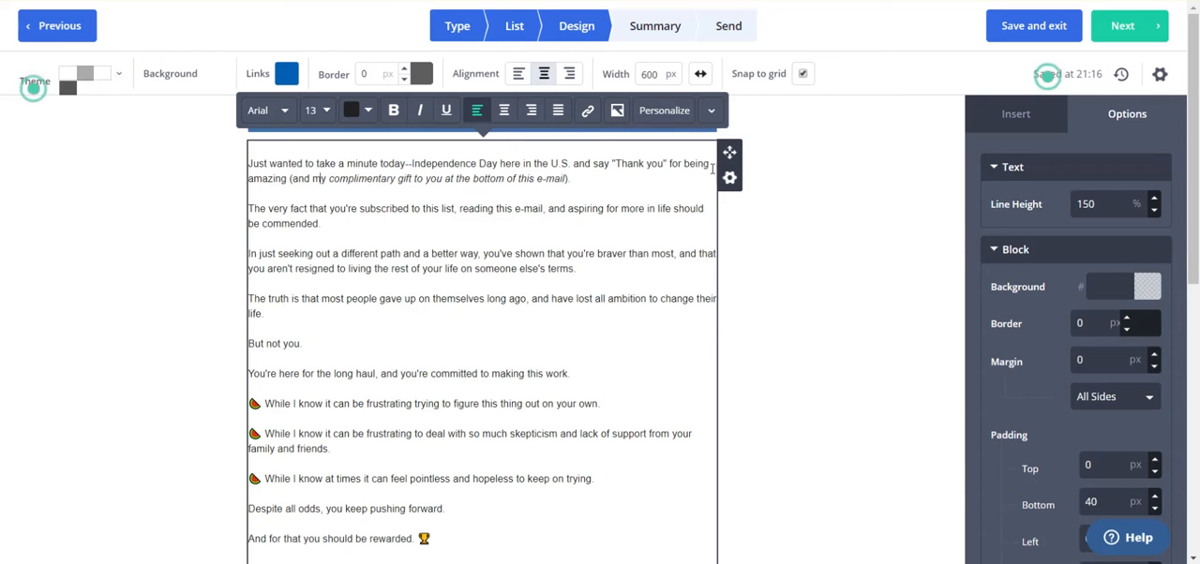
pyautogui.press('Right')
pyautogui.press('Right')
pyautogui.press('Right')
pyautogui.press('Right')
pyautogui.press('Right')
pyautogui.press('Right')
pyautogui.press('Right')
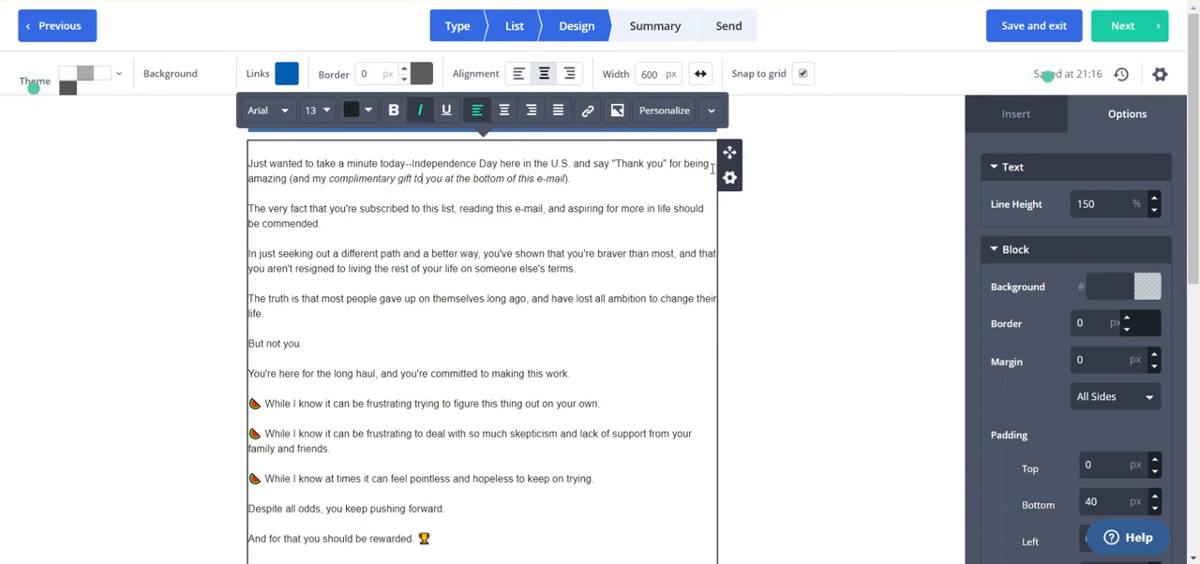
pyautogui.write('is')
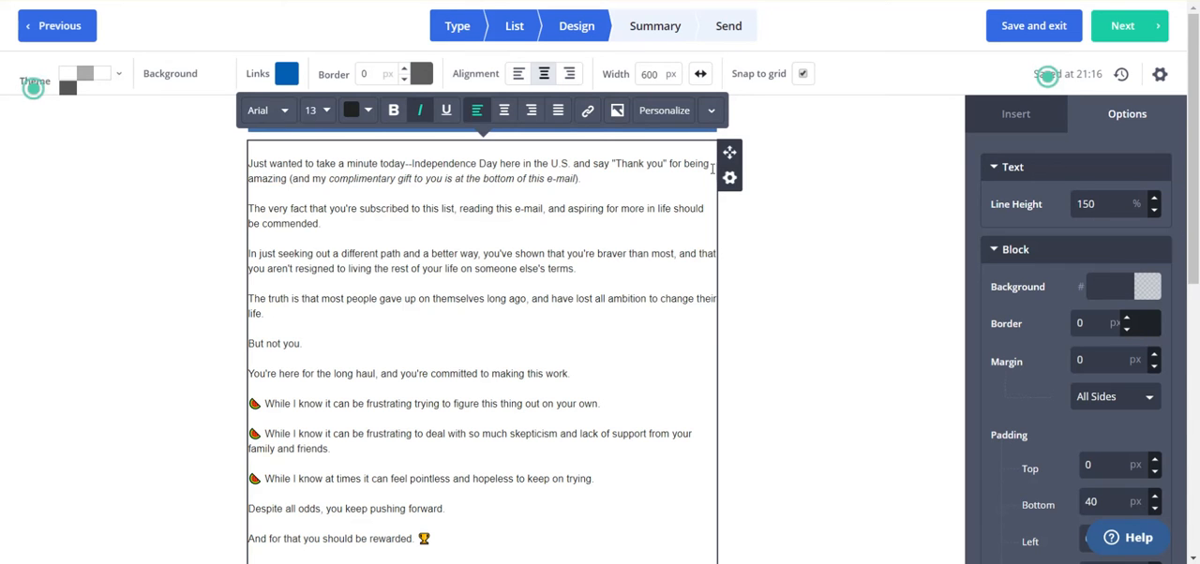
pyautogui.scroll(-3, 712, 169)
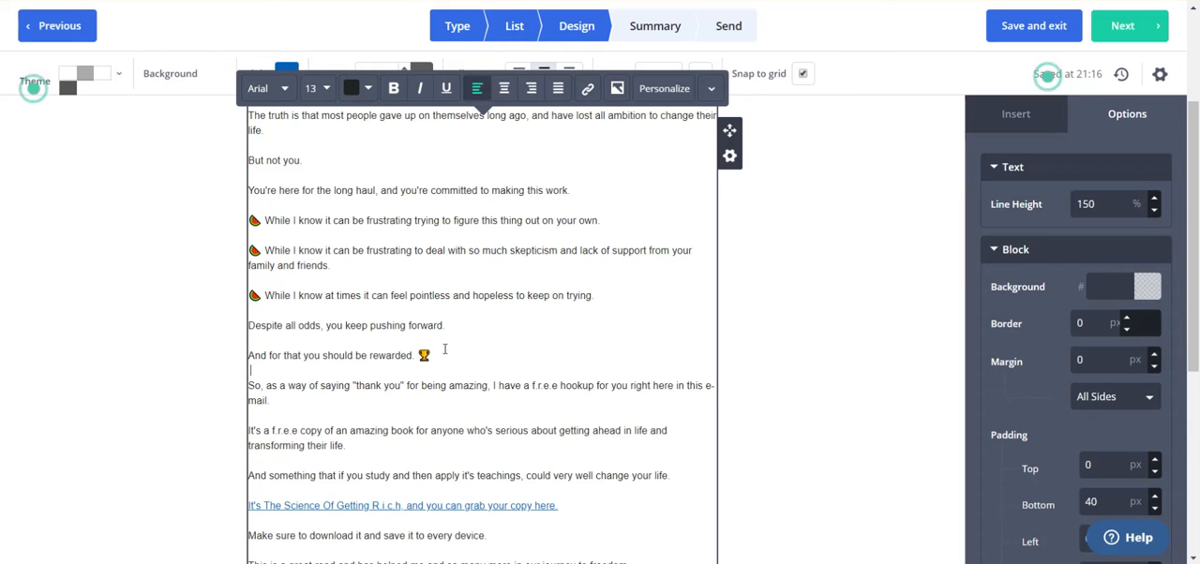
# Inspect the URL behind the "It's The Science Of Getting R.i.c.h, and you can grab your copy here" link and keep it
pyautogui.press('Down')
pyautogui.press('Down')
pyautogui.press('Down')
pyautogui.press('Down')
pyautogui.press('Down')
pyautogui.press('Down')
pyautogui.press('Down')
pyautogui.press('Down')
pyautogui.press('Down')
pyautogui.press('Down')
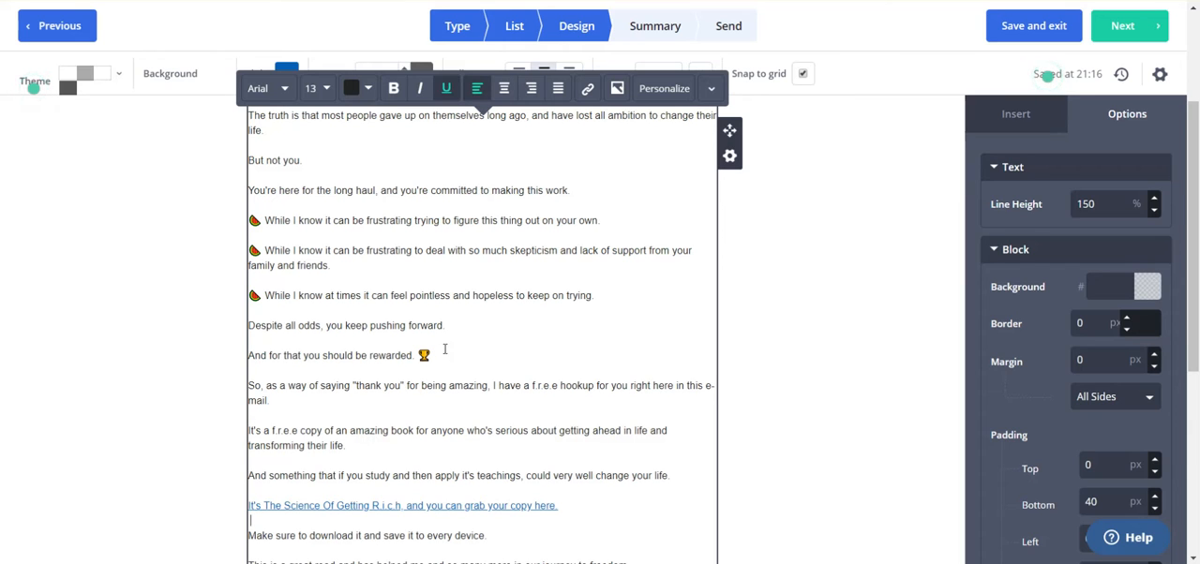
pyautogui.press('Up')
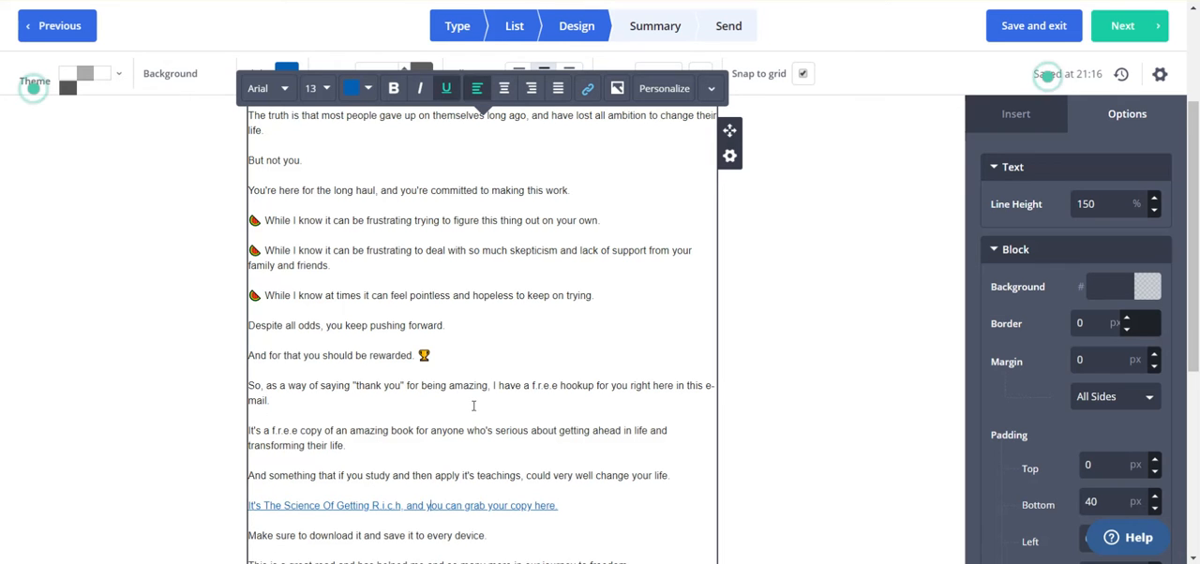
pyautogui.scroll(-3, 445, 349)
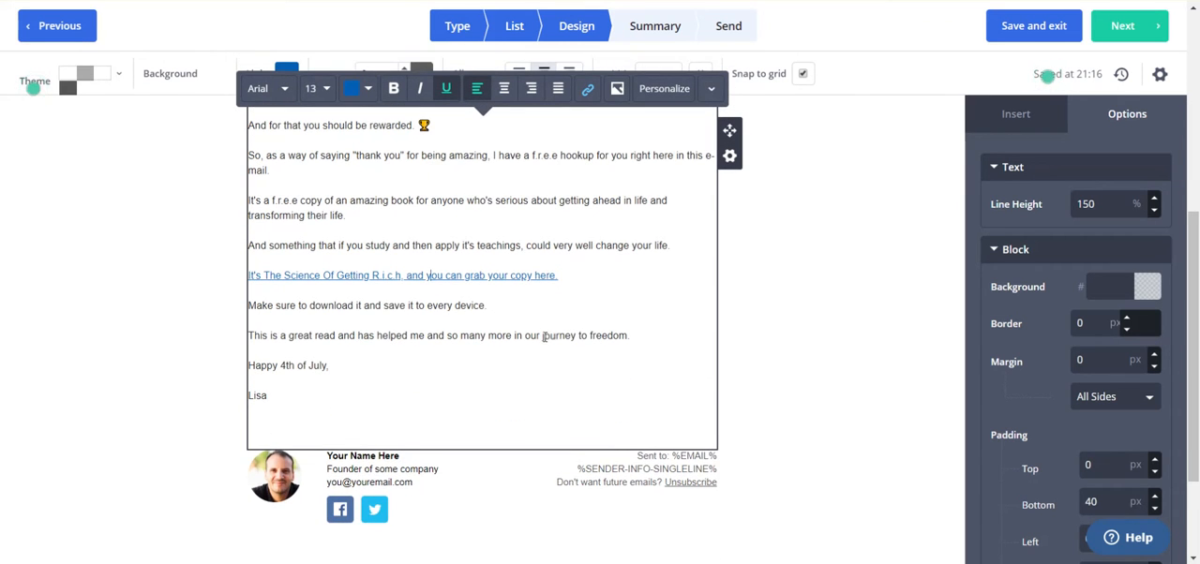
pyautogui.click(532, 275)
pyautogui.tripleClick(556, 278)
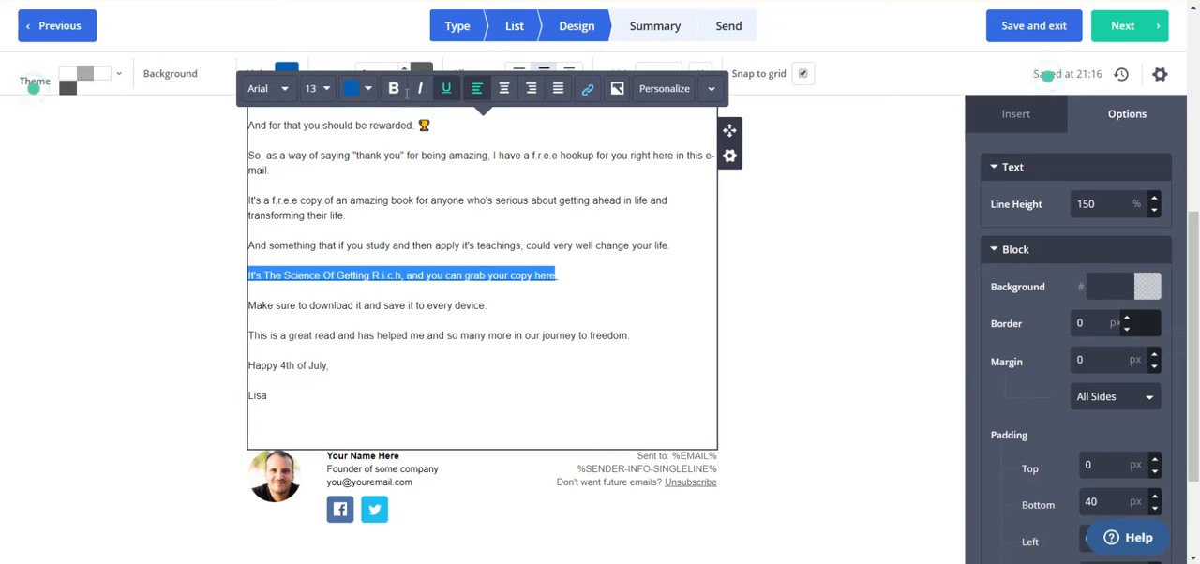
pyautogui.click(587, 90)
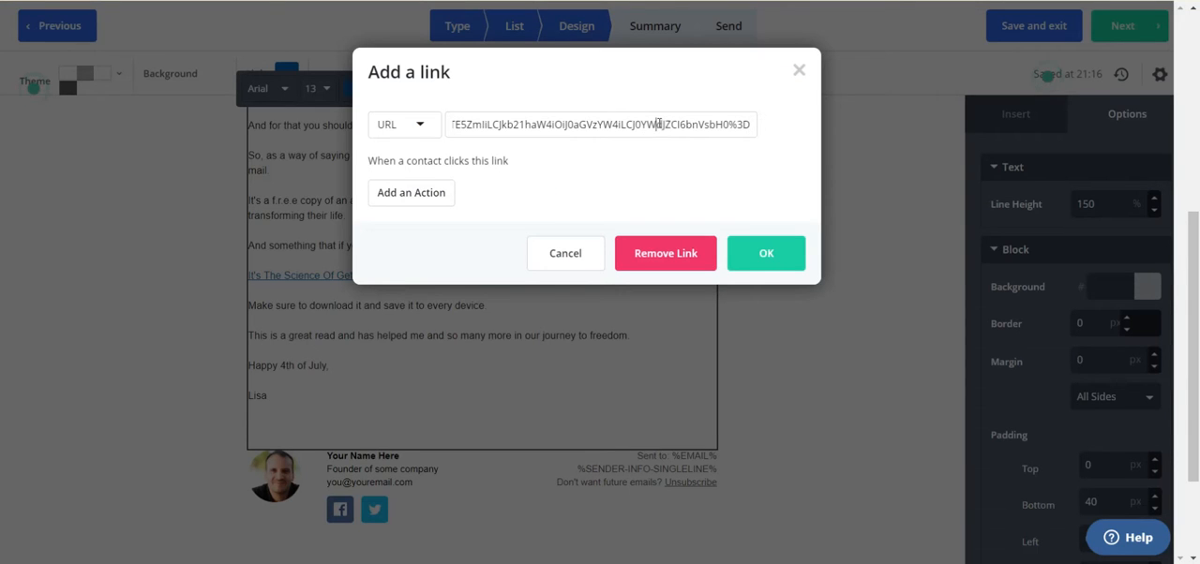
pyautogui.press('Home')
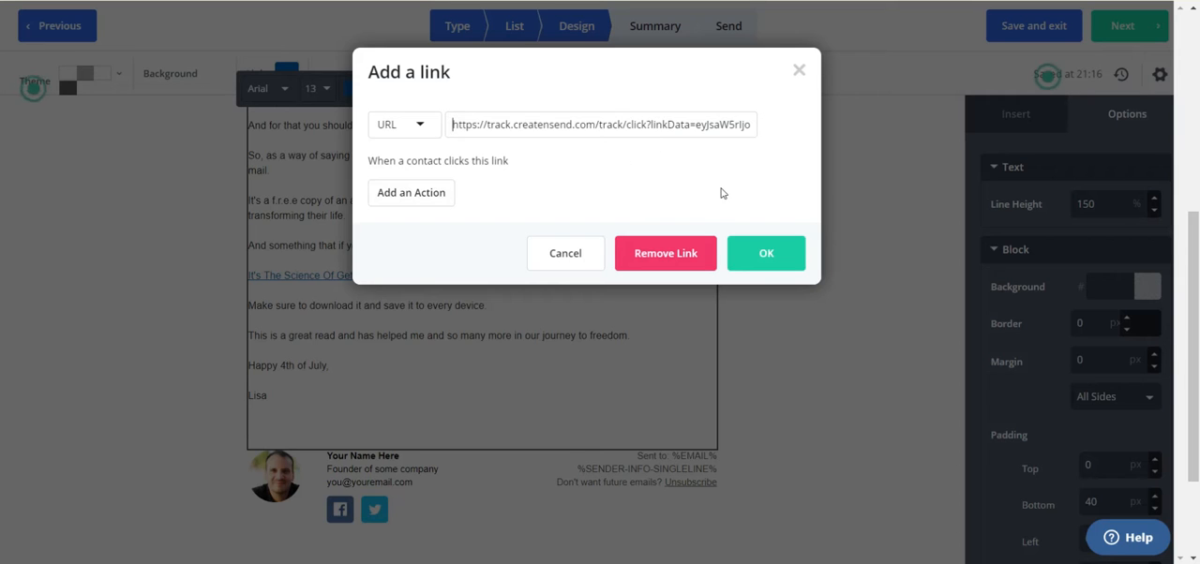
pyautogui.click(766, 253)
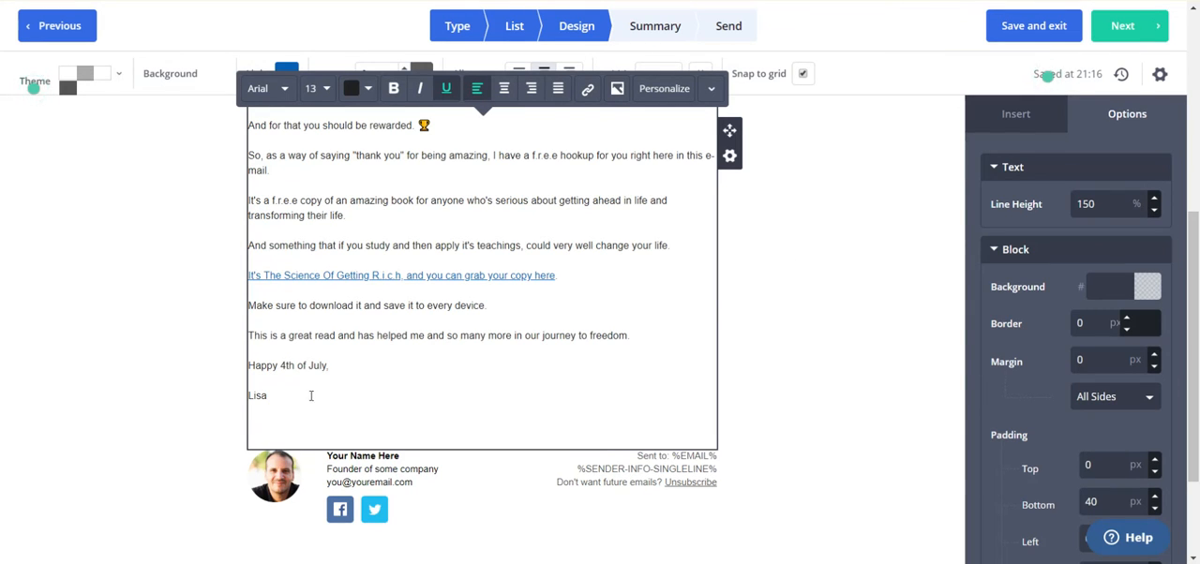
# Replace the comma after "Happy 4th of July" in the sign-off with an exclamation mark
pyautogui.click(338, 364)
pyautogui.press('BackSpace')
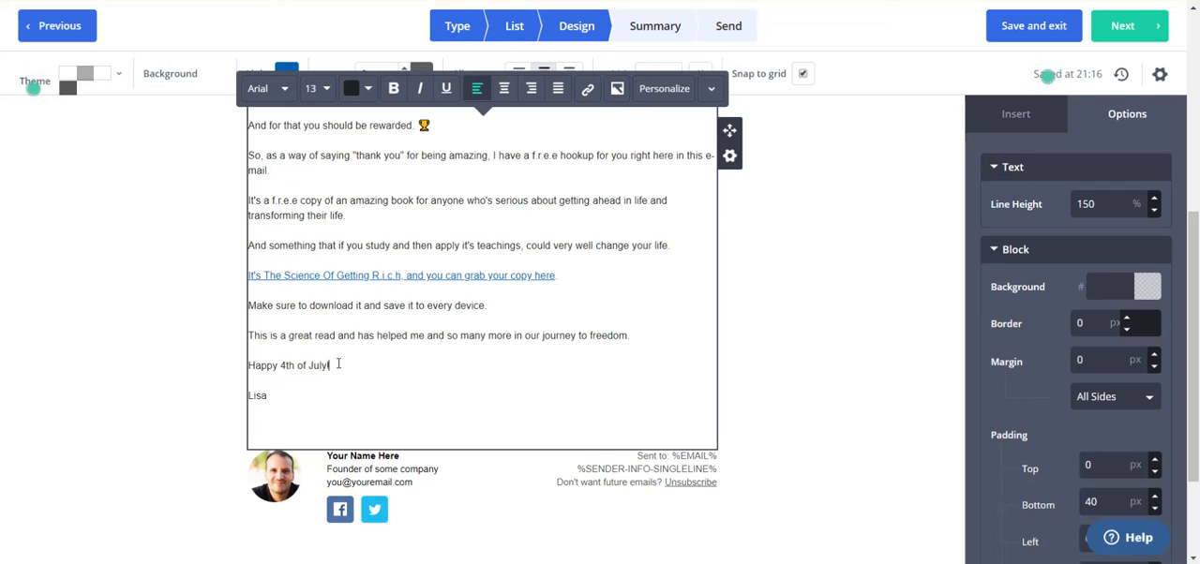
pyautogui.write('!')
# Replace the placeholder portrait in the email footer with the san_signature_photo image
pyautogui.click(269, 477)
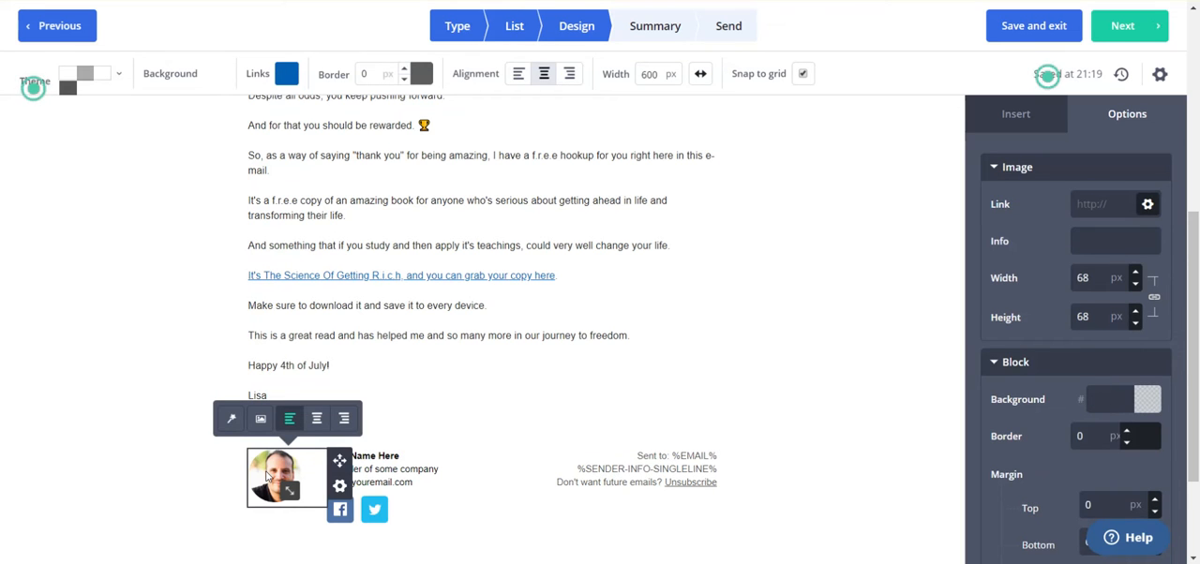
pyautogui.click(263, 420)
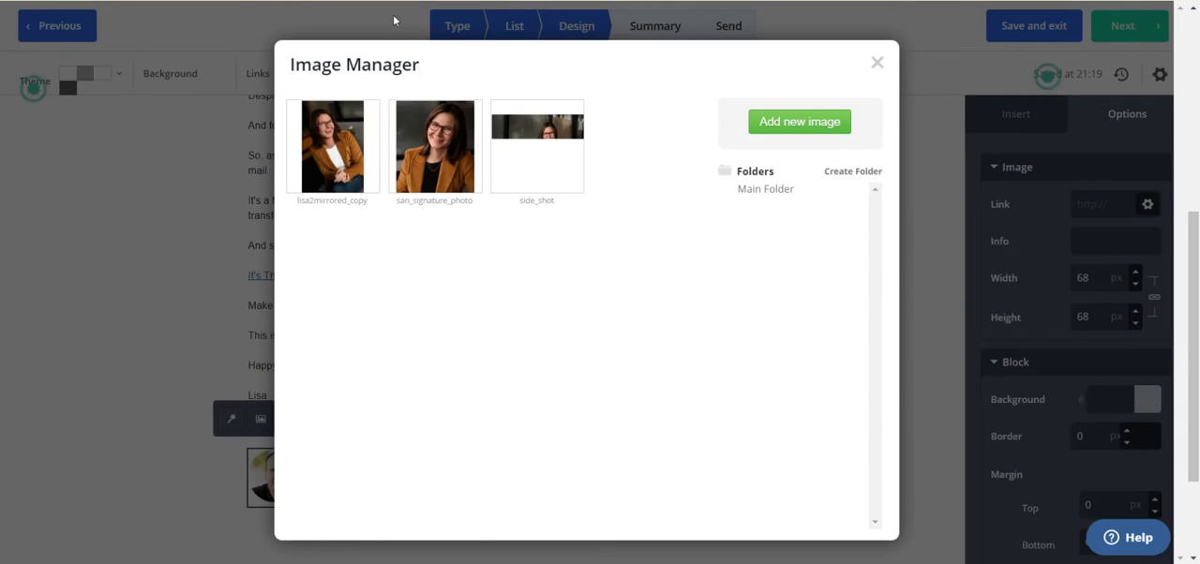
pyautogui.moveTo(471, 146)
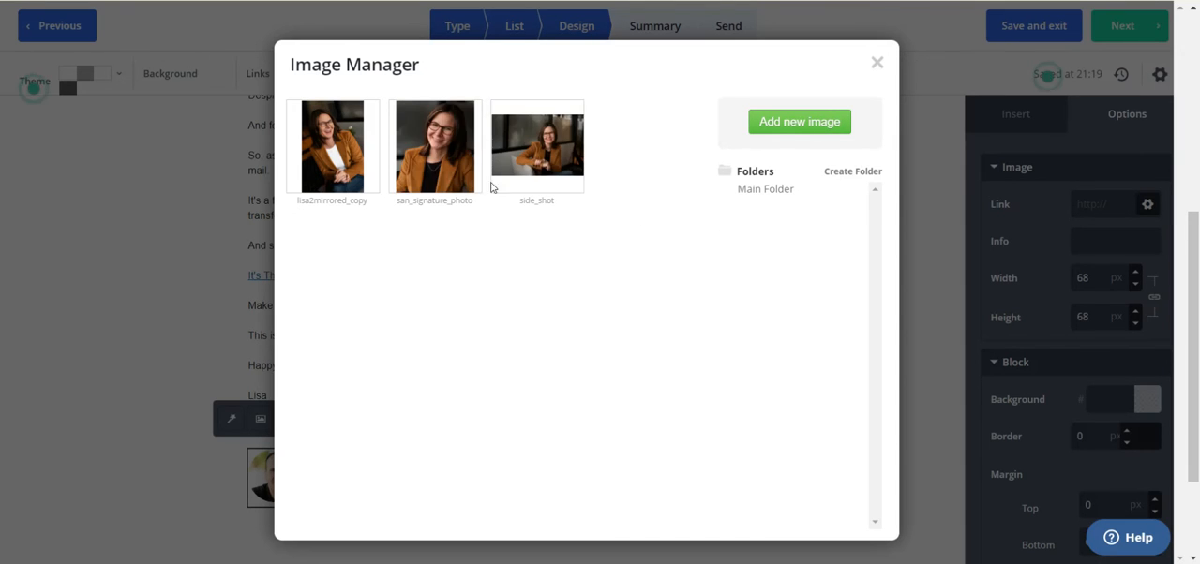
pyautogui.click(443, 140)
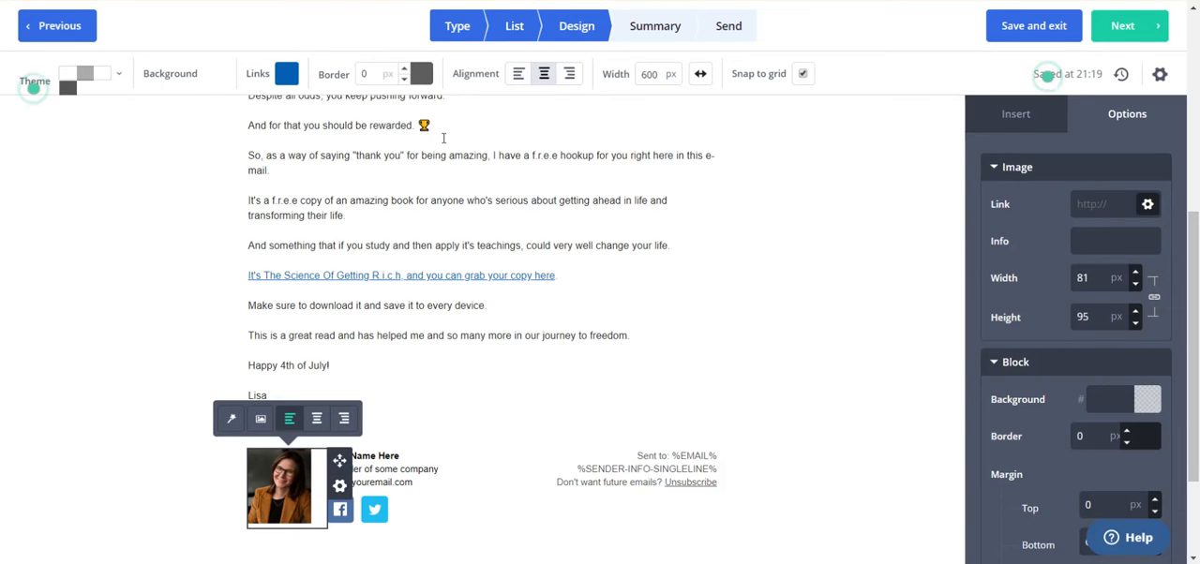
# Clear the placeholder company and email lines from the footer signature and replace "Your Name Here" with the sender's full name
pyautogui.click(444, 471)
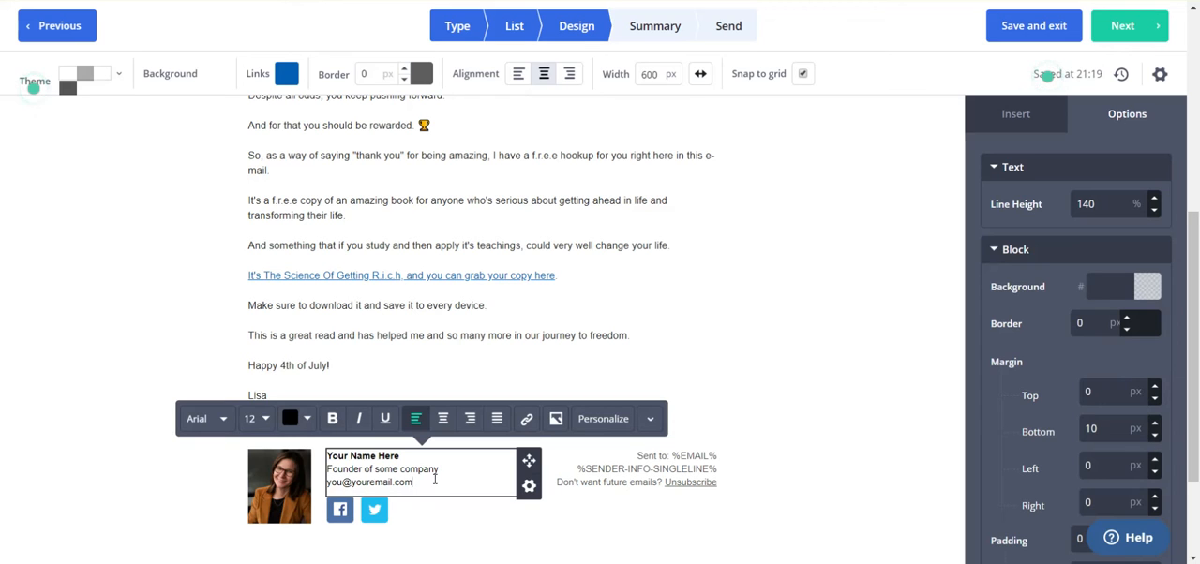
pyautogui.moveTo(409, 469); pyautogui.dragTo(434, 479)
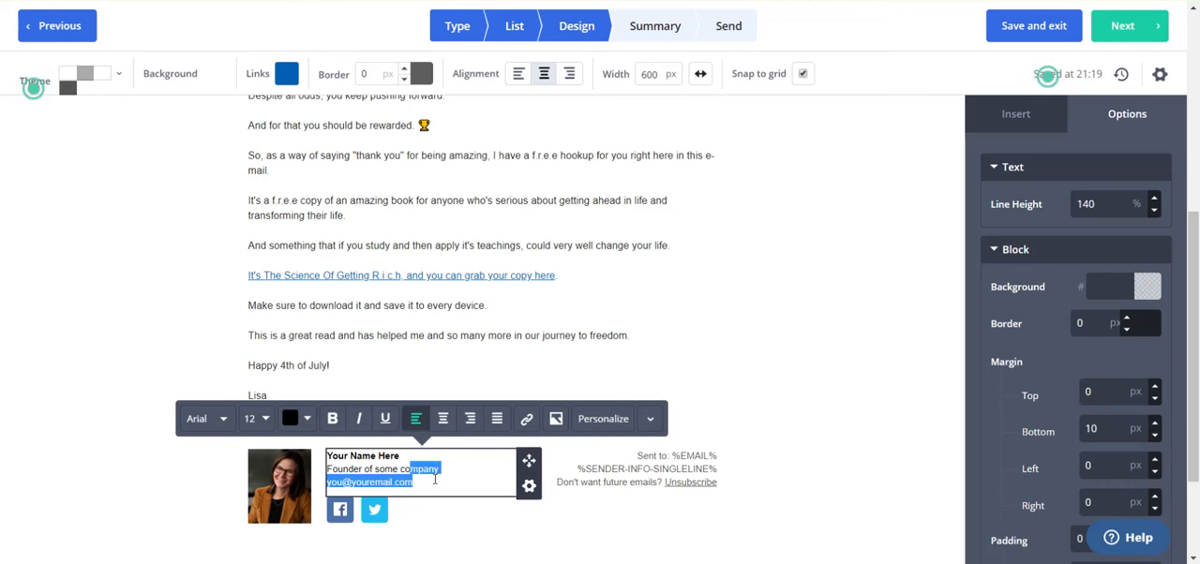
pyautogui.tripleClick(434, 479)
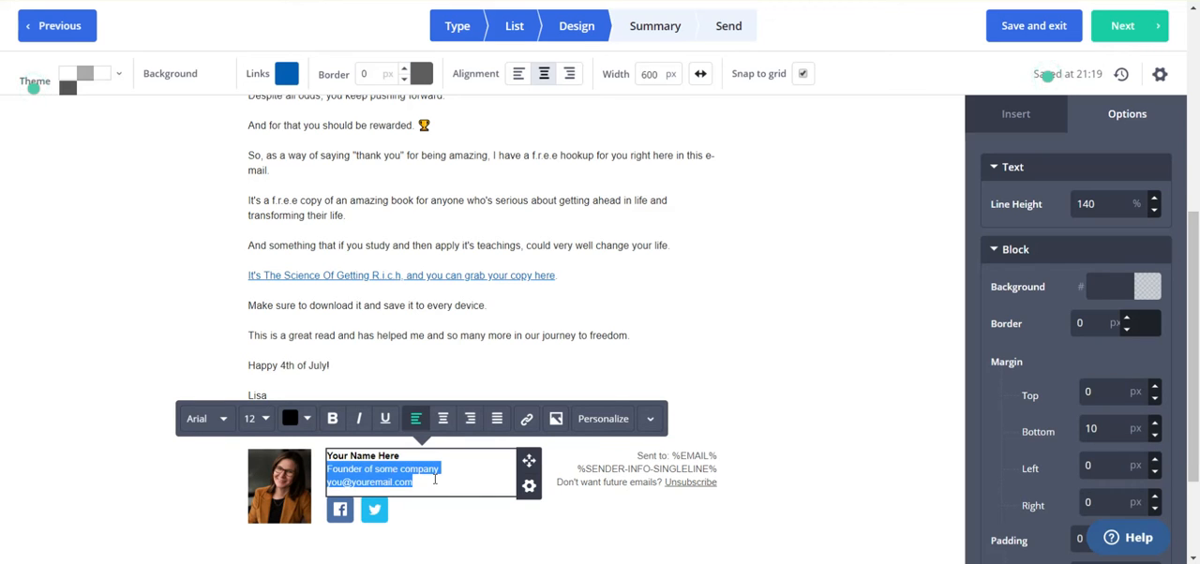
pyautogui.press('BackSpace')
pyautogui.press('Right')
pyautogui.press('Delete')
pyautogui.press('Delete')
pyautogui.press('Delete')
pyautogui.press('Delete')
pyautogui.press('Delete')
pyautogui.press('Delete')
pyautogui.press('Delete')
pyautogui.press('Delete')
pyautogui.press('Delete')
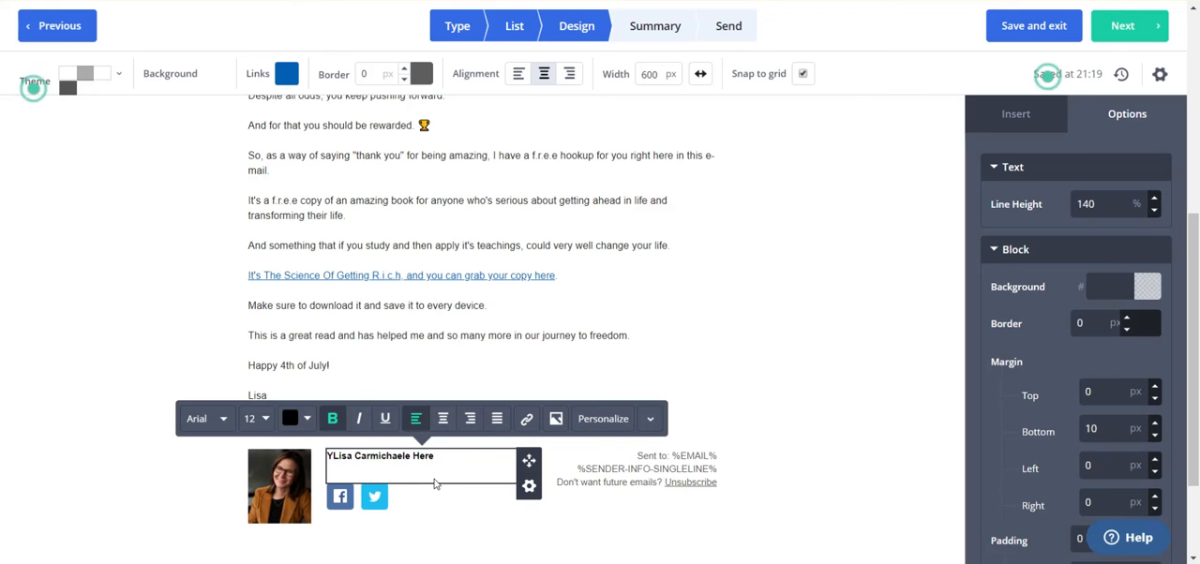
pyautogui.press('Delete')
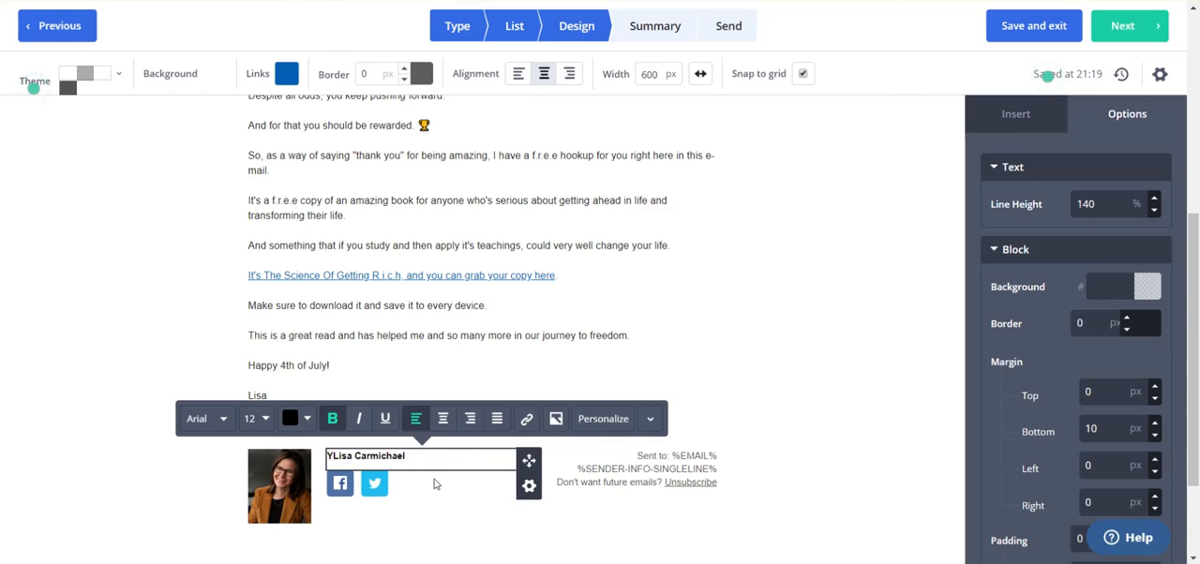
pyautogui.press('Home')
pyautogui.press('Delete')
# Add non-bold lines under the signature name with the title "Internet Marketer and Trainer" and the sender's website address
pyautogui.press('Return')
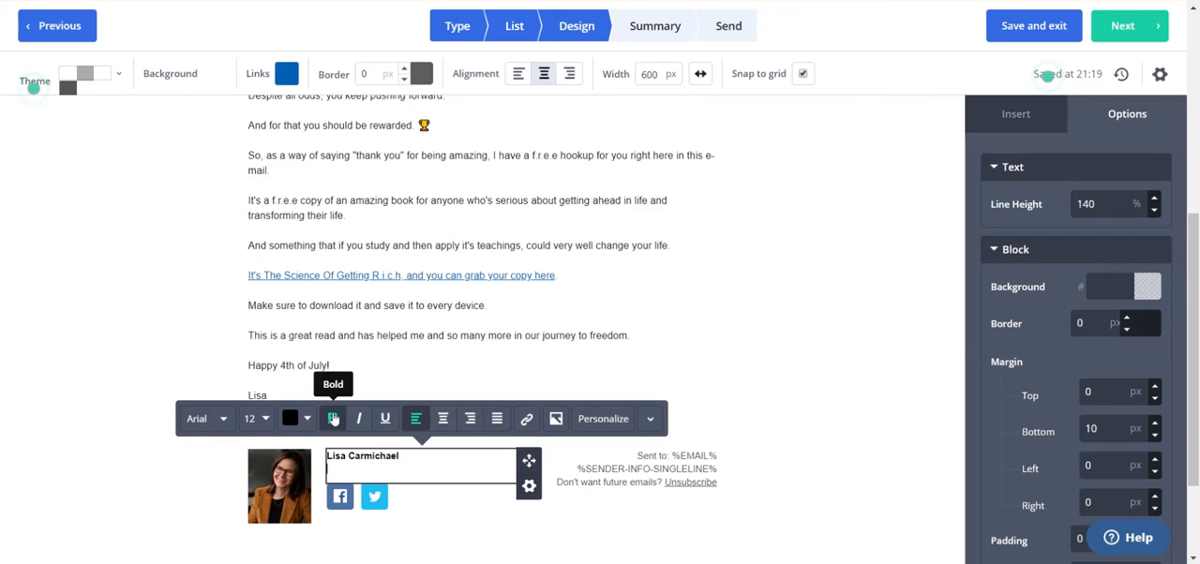
pyautogui.write('ernet Marketer and Trainer')
pyautogui.press('Return')
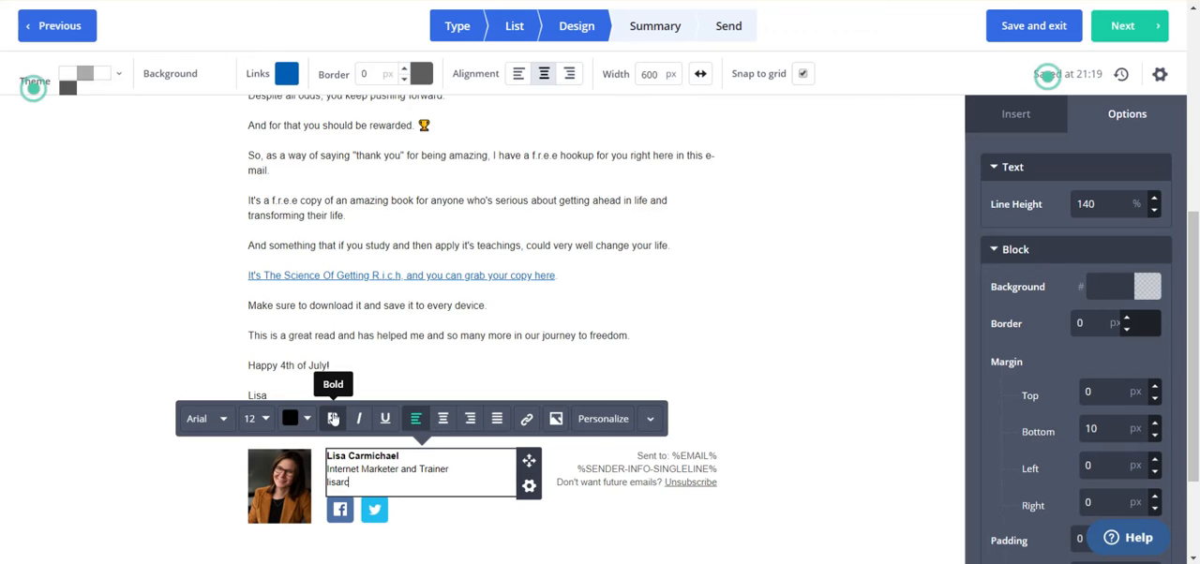
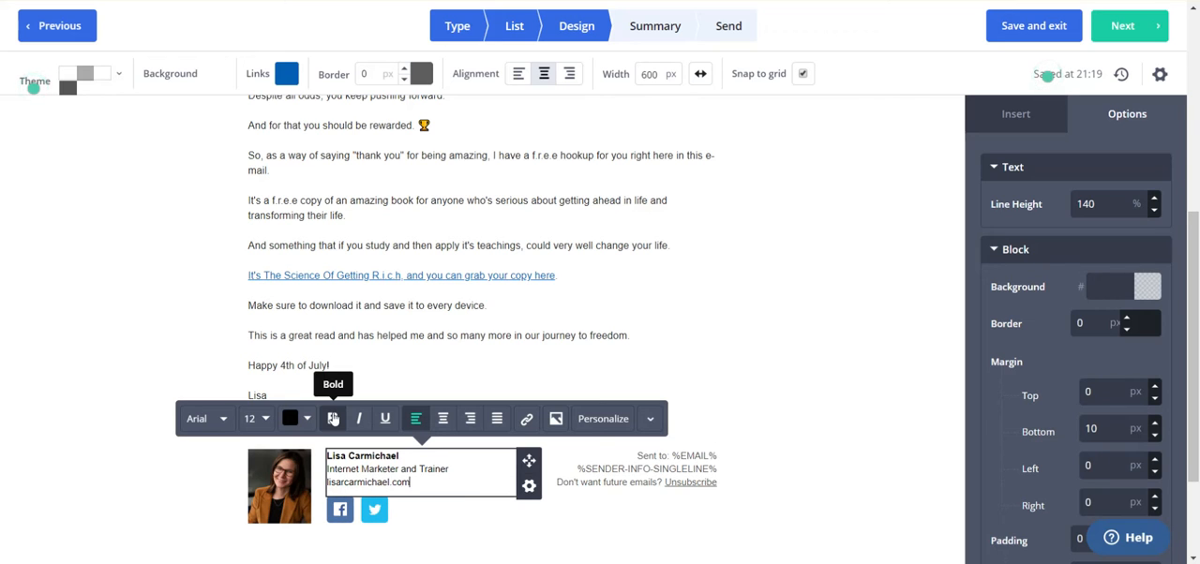
# Add the sender's contact e-mail and phone number on separate lines below the website address in the signature
pyautogui.press('Return')
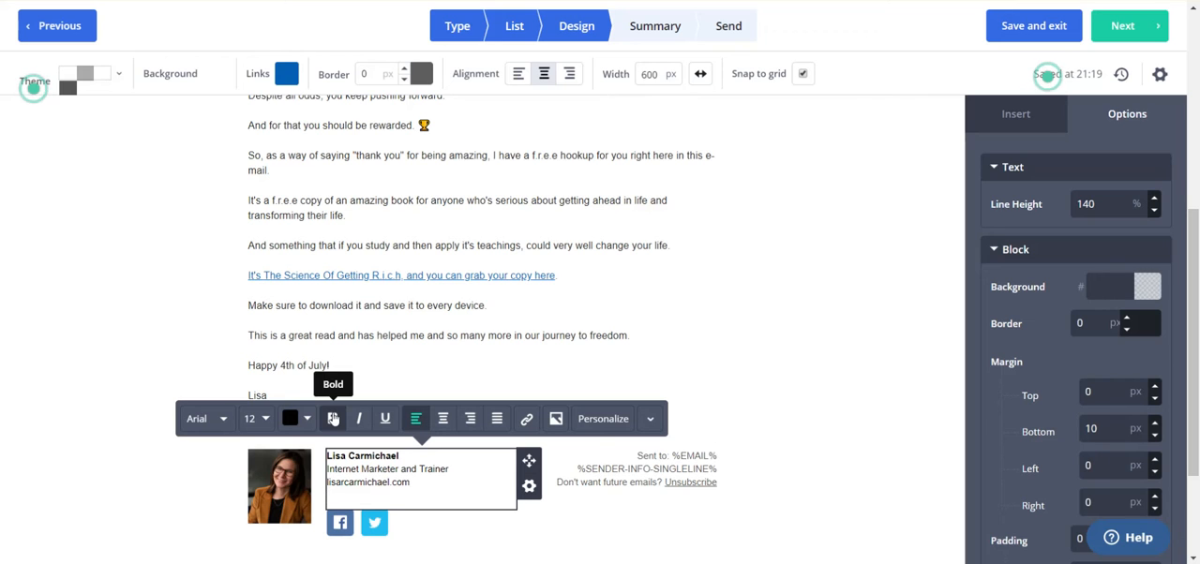
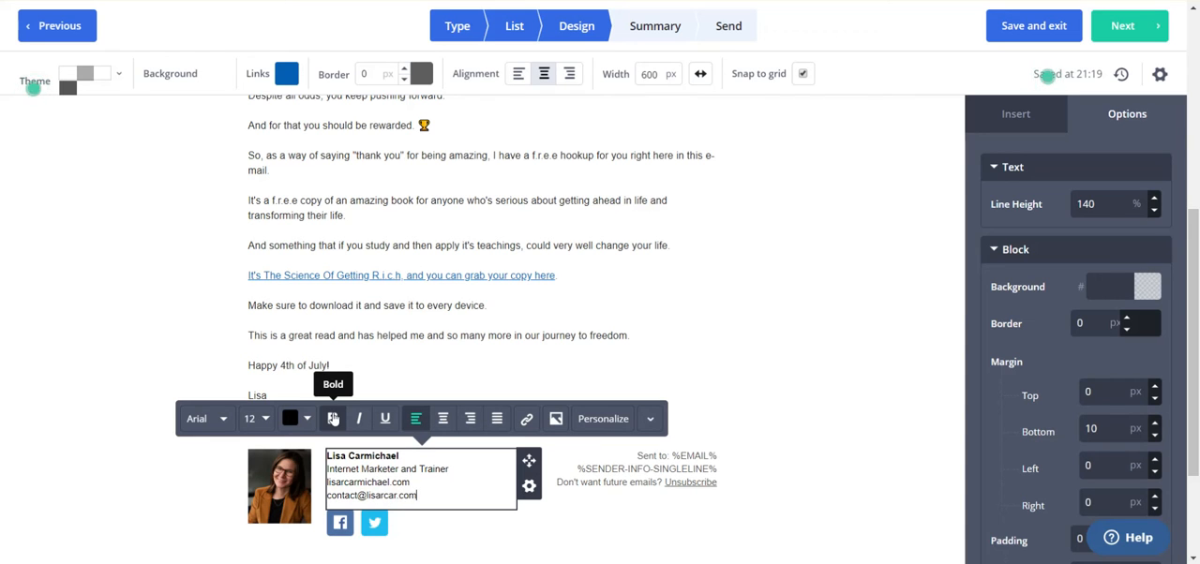
pyautogui.press('Return')
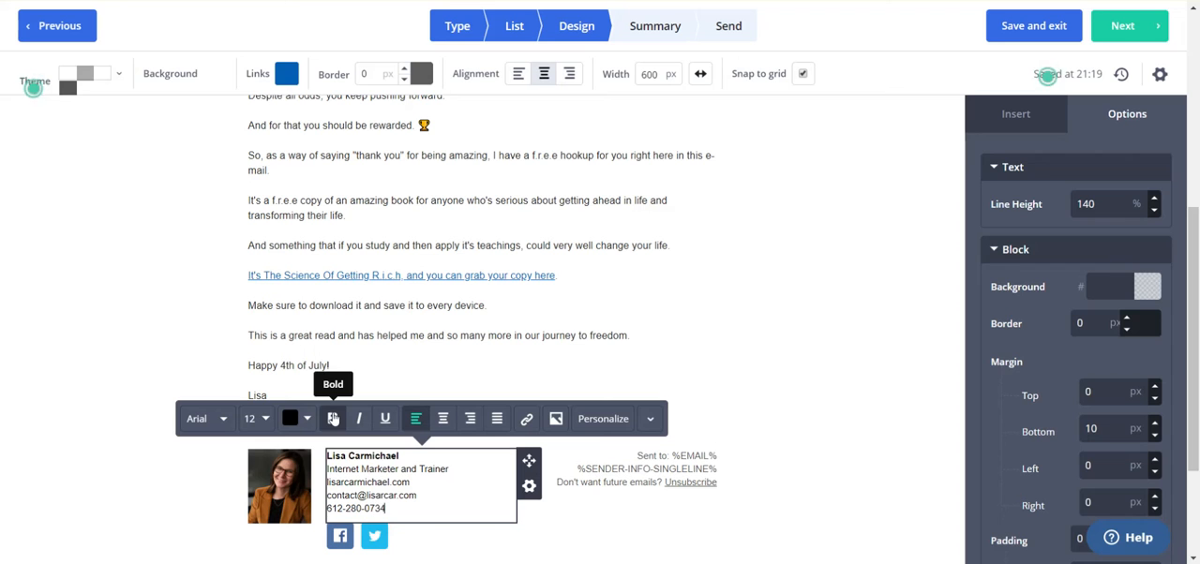
# Set the footer's social icons to open the social page and enter the sender's fb.me address as the Facebook link
pyautogui.click(343, 542)
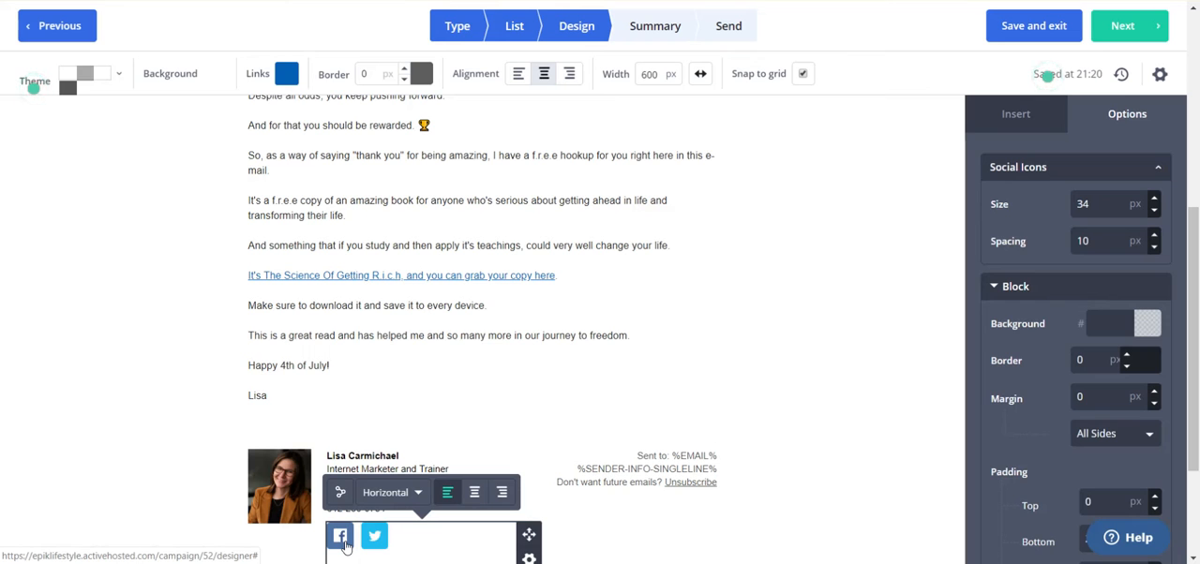
pyautogui.click(340, 493)
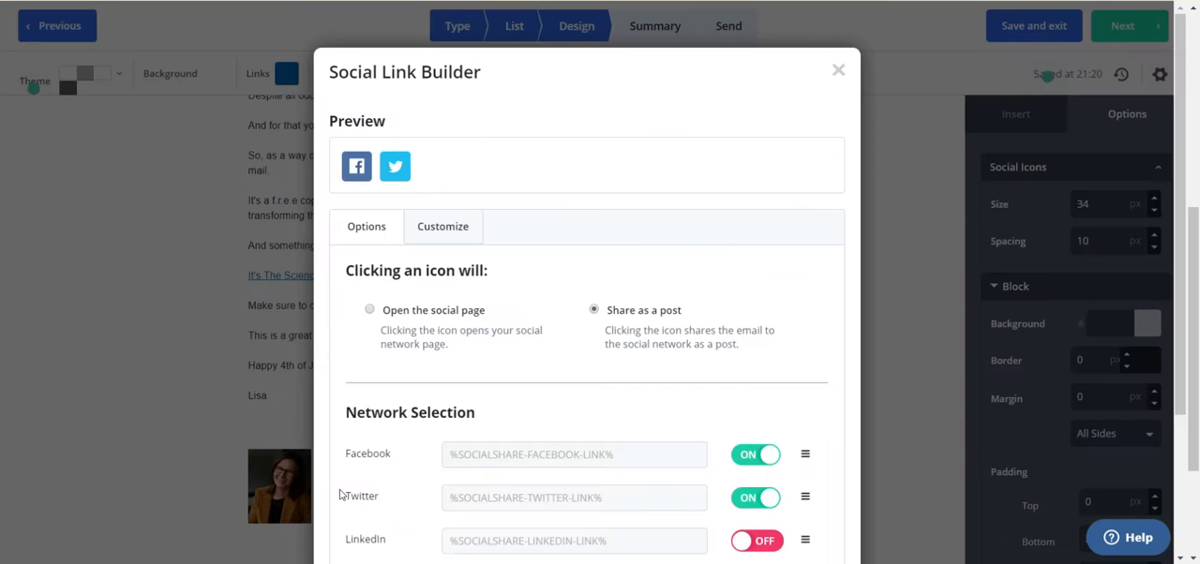
pyautogui.click(371, 313)
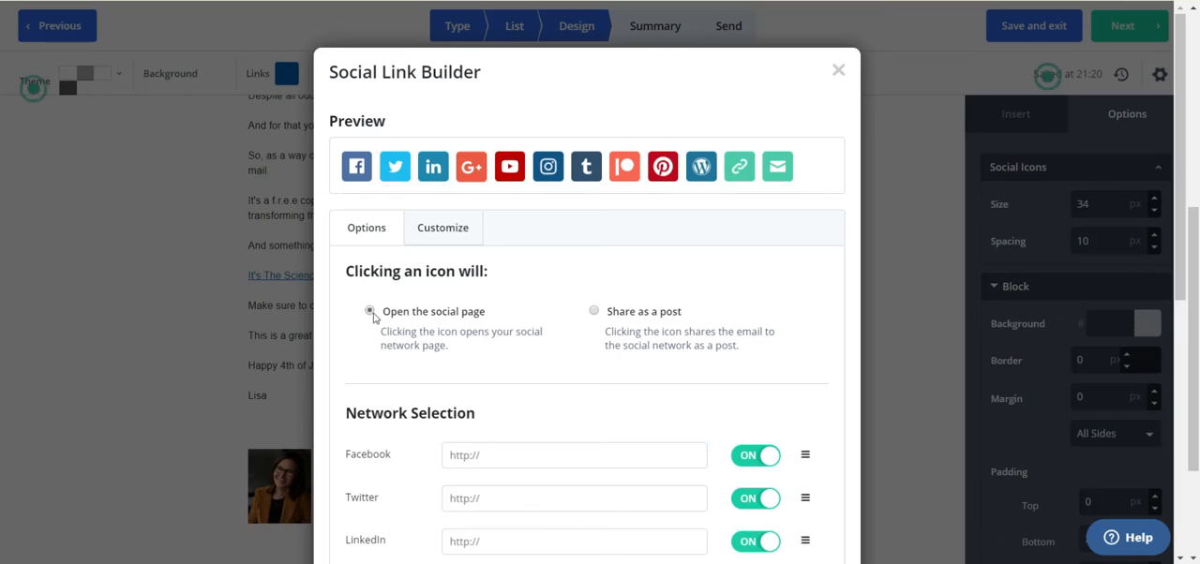
pyautogui.click(515, 460)
pyautogui.write('fb.me/lisarc')
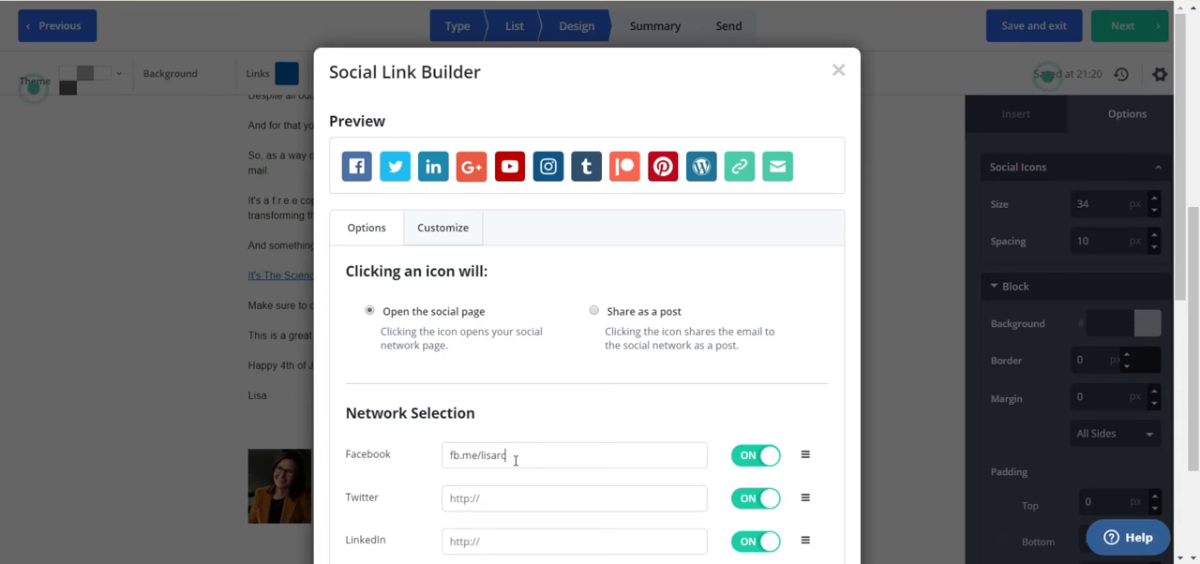
# Turn off the Twitter, LinkedIn, Google+ and YouTube icons in the social link settings
pyautogui.click(752, 500)
pyautogui.click(754, 542)
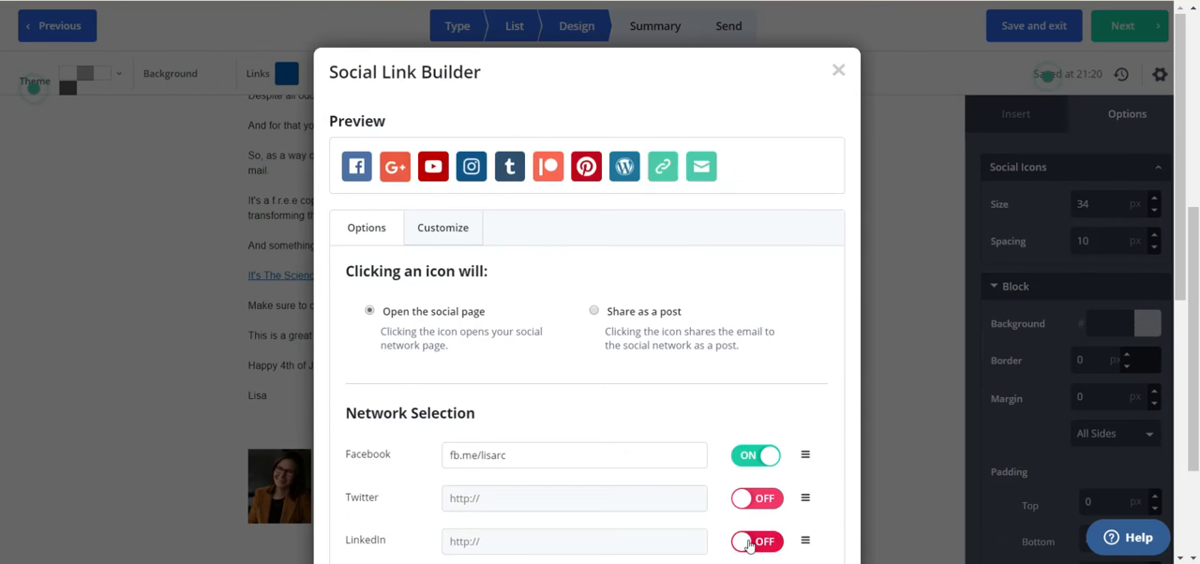
pyautogui.scroll(-3, 755, 542)
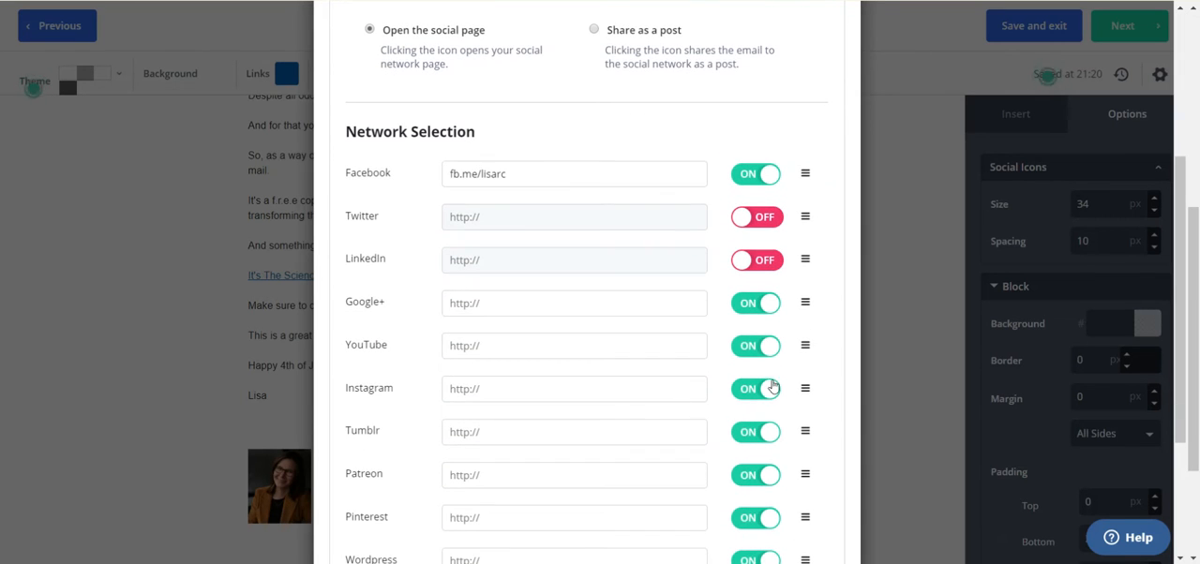
pyautogui.click(746, 310)
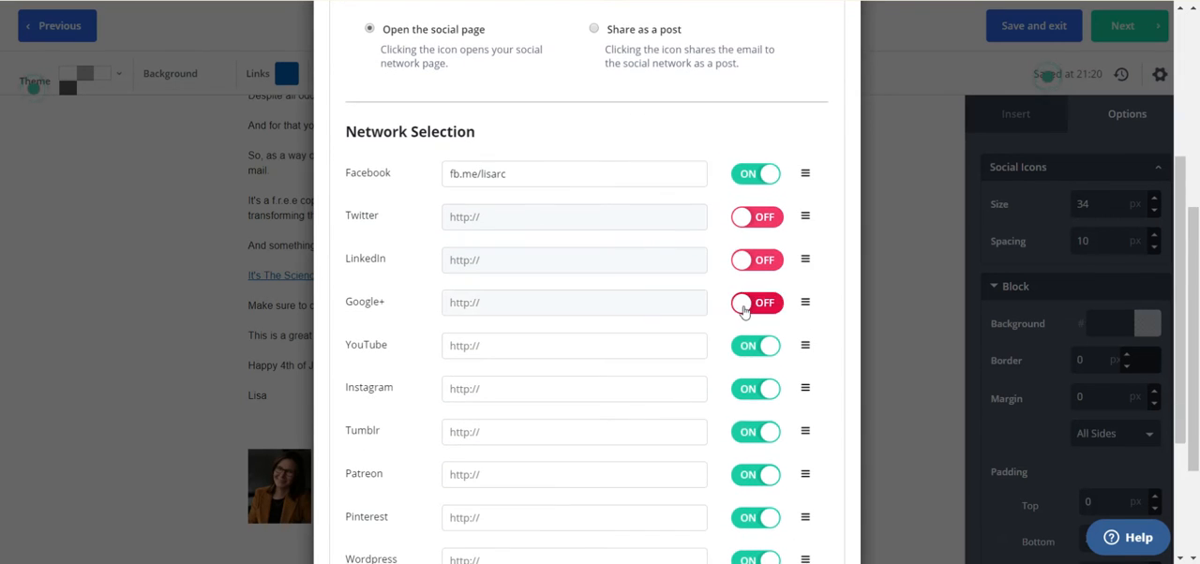
pyautogui.click(743, 352)
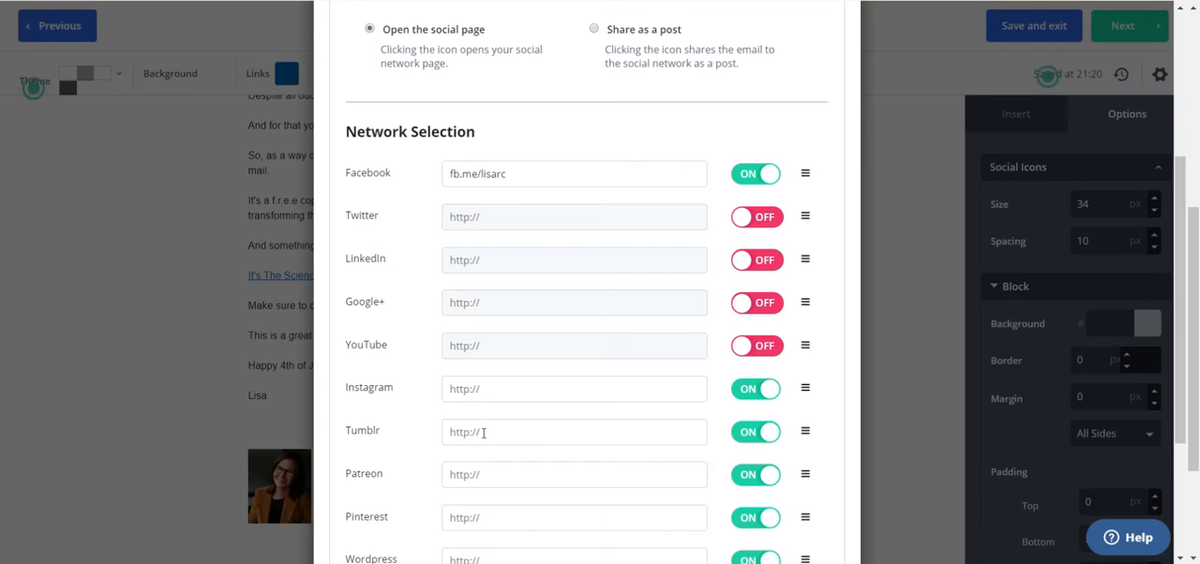
pyautogui.click(507, 398)
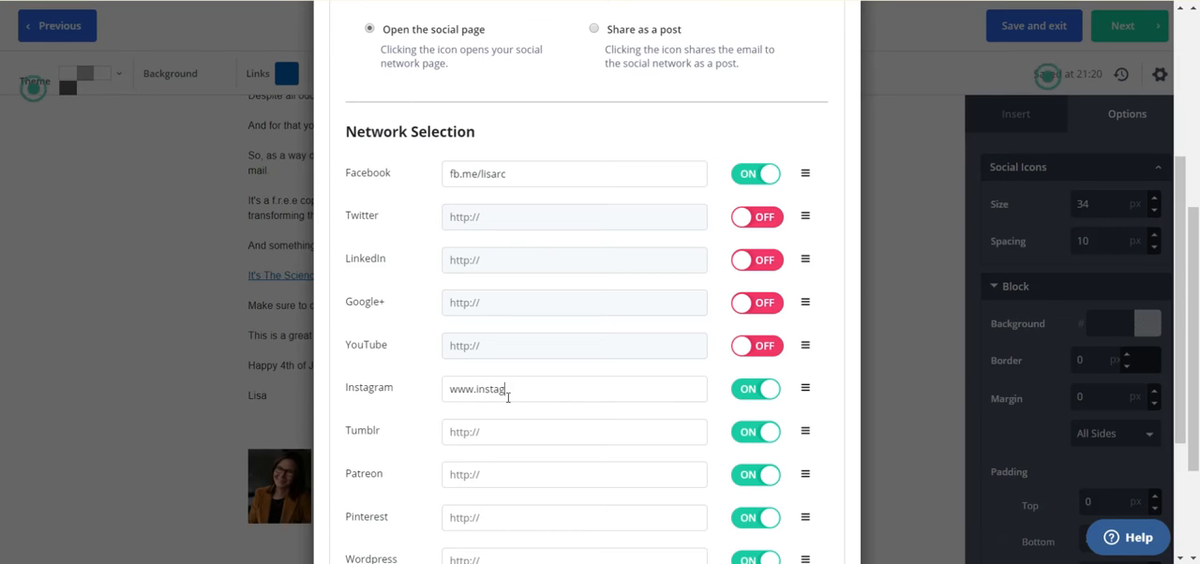
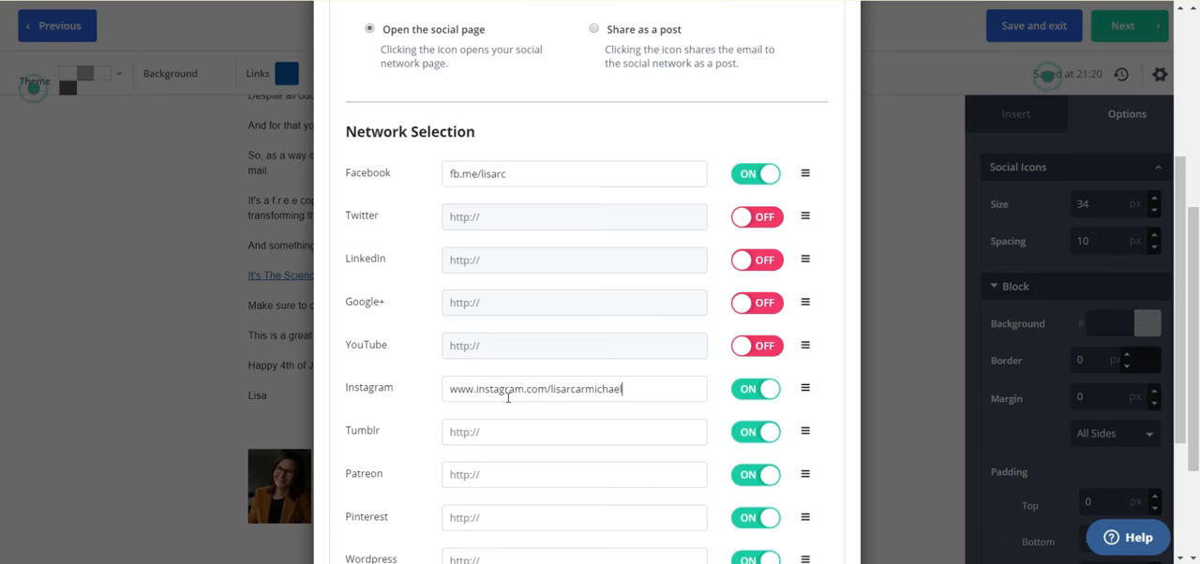
# Turn off the Tumblr, Patreon, Pinterest and Wordpress icons in the social link settings
pyautogui.click(755, 432)
pyautogui.click(755, 475)
pyautogui.scroll(-3, 756, 393)
pyautogui.click(755, 303)
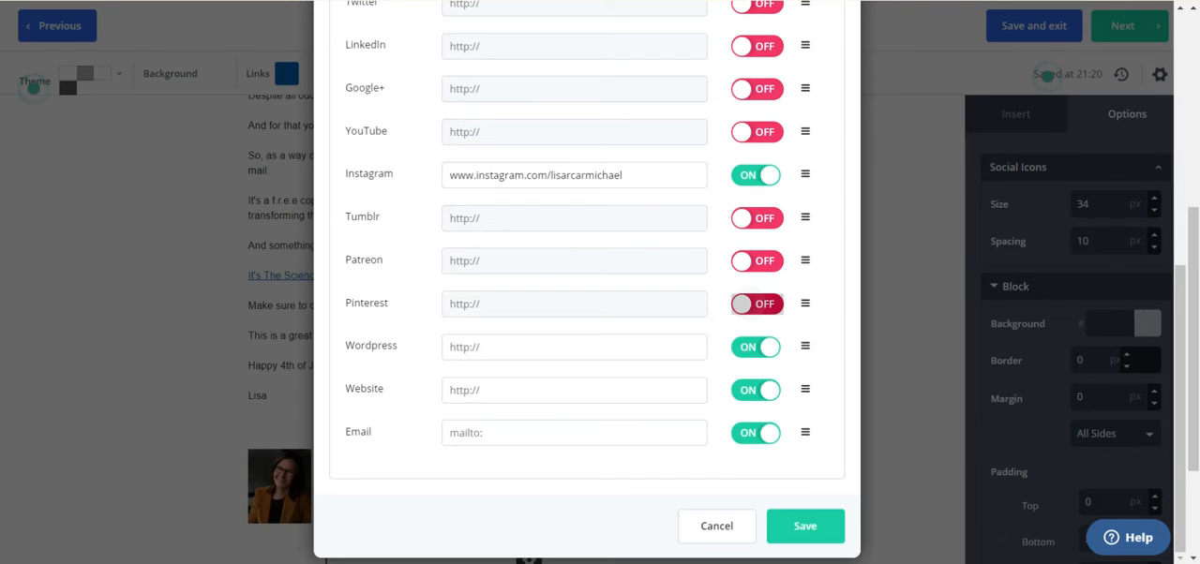
pyautogui.click(755, 347)
# Enter the sender's .com website address as the Website link of the social icons
pyautogui.click(553, 390)
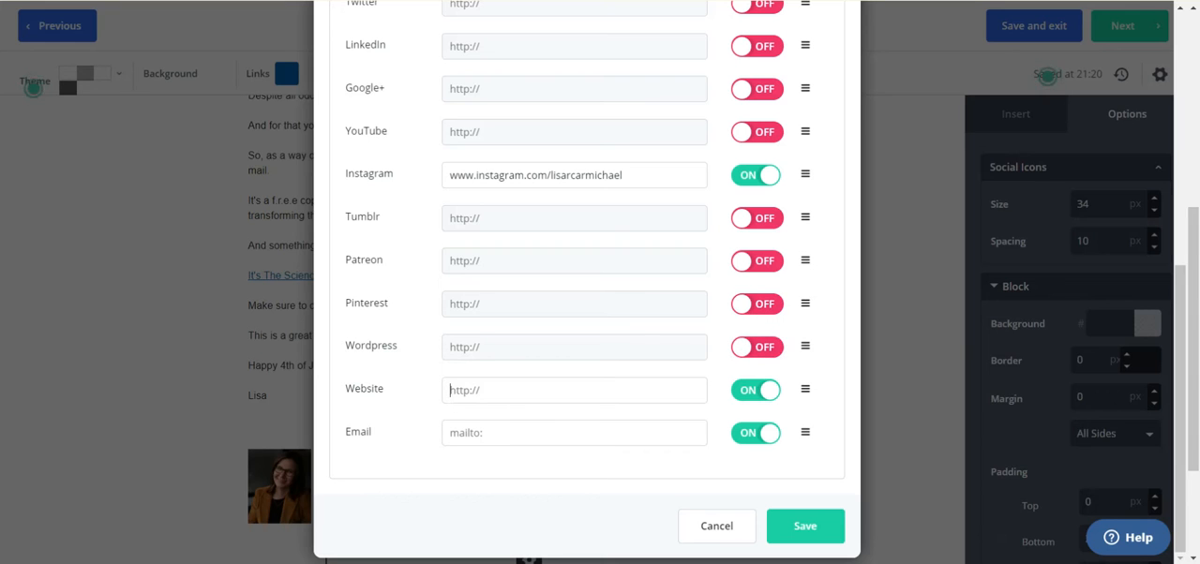
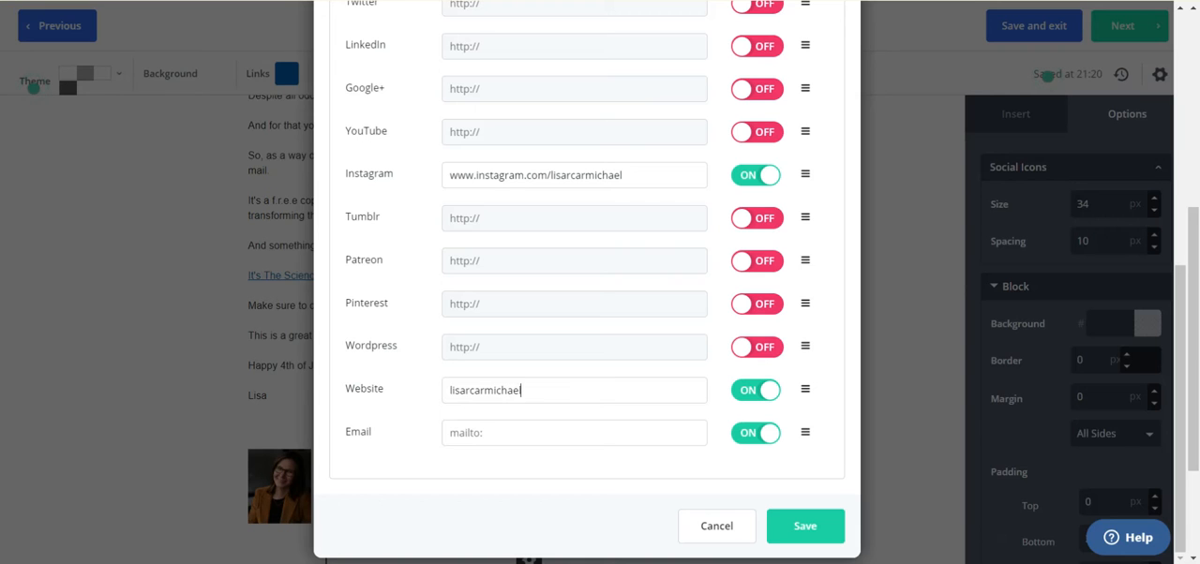
# Enter the sender's contact e-mail as the Email link and save the social link settings
pyautogui.click(525, 443)
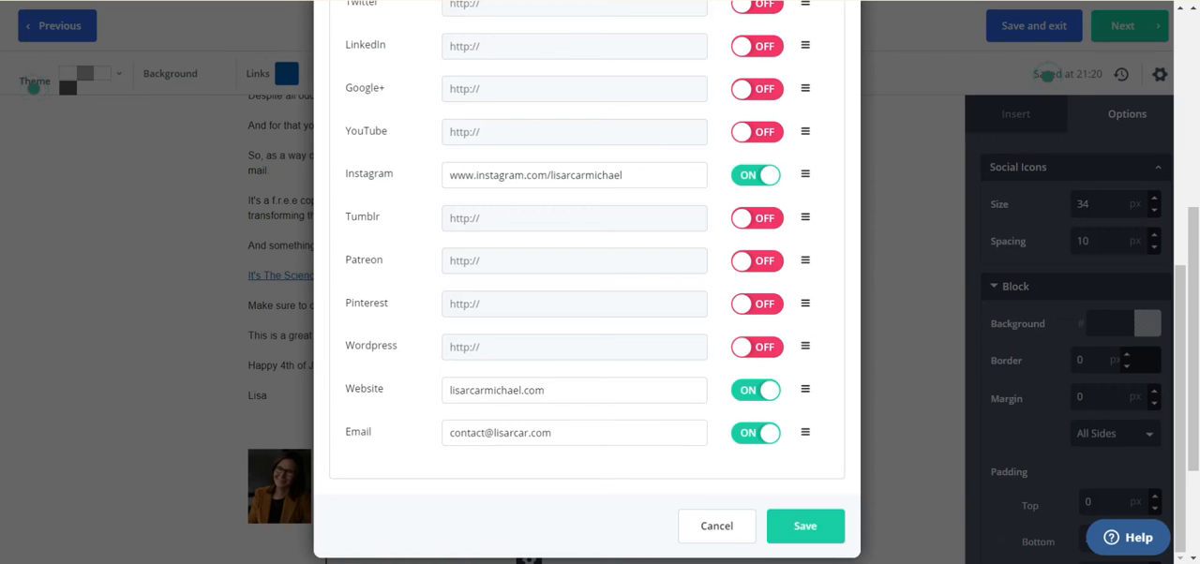
pyautogui.click(793, 532)
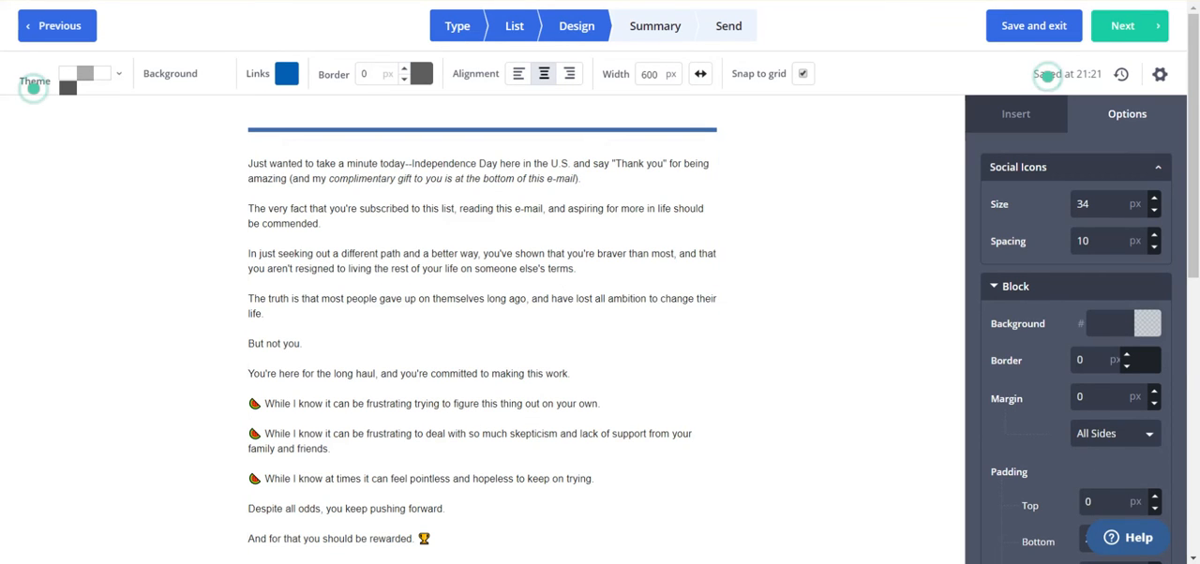
# Continue to the campaign summary and review its sender, list, tracking, schedule and test settings
pyautogui.click(1125, 29)
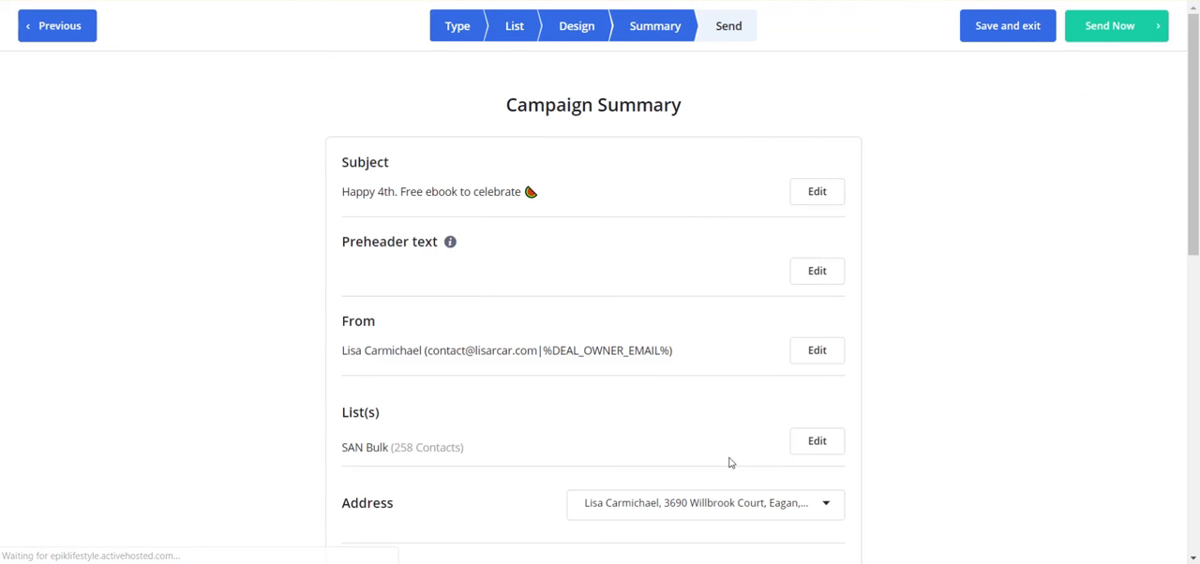
pyautogui.scroll(-5, 730, 463)
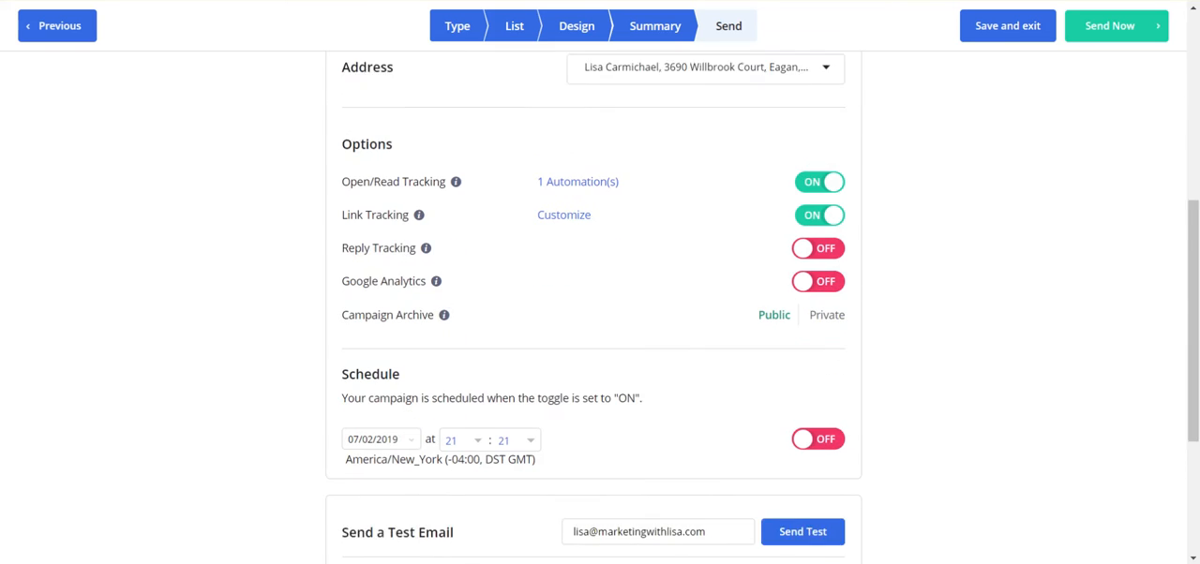
pyautogui.scroll(-1, 615, 487)
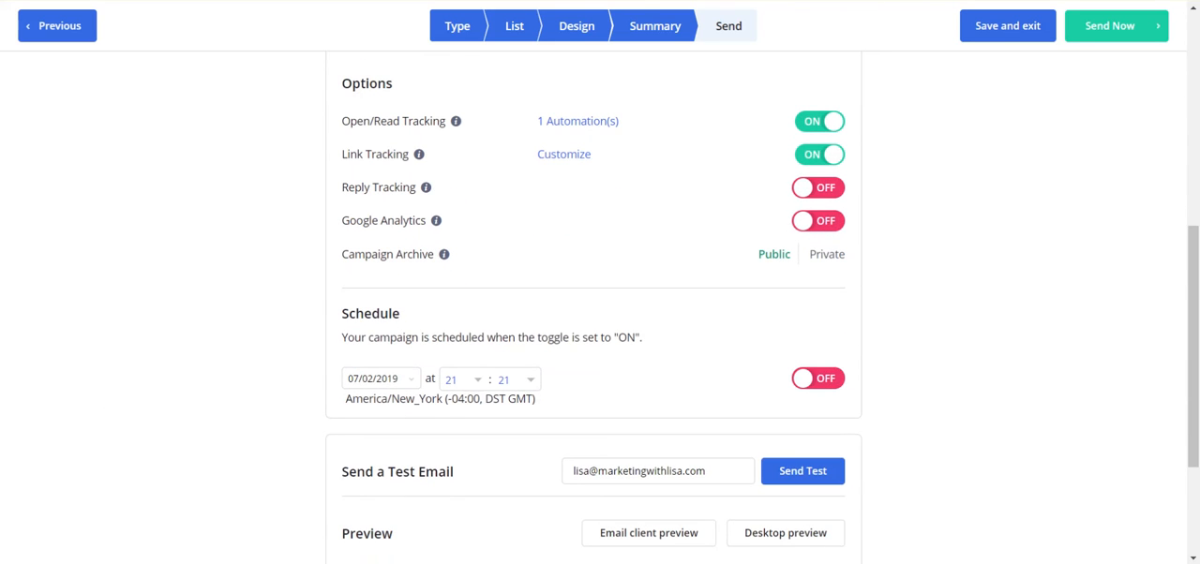
pyautogui.scroll(-1, 614, 375)
pyautogui.scroll(7, 614, 375)
pyautogui.scroll(-1, 614, 375)
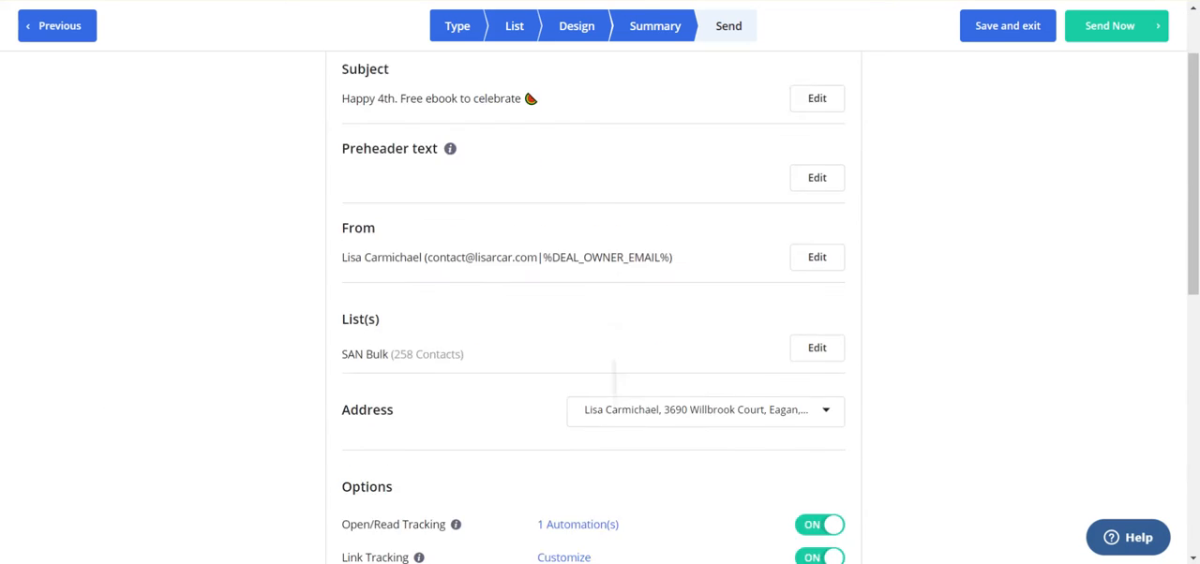
pyautogui.scroll(-6, 614, 374)
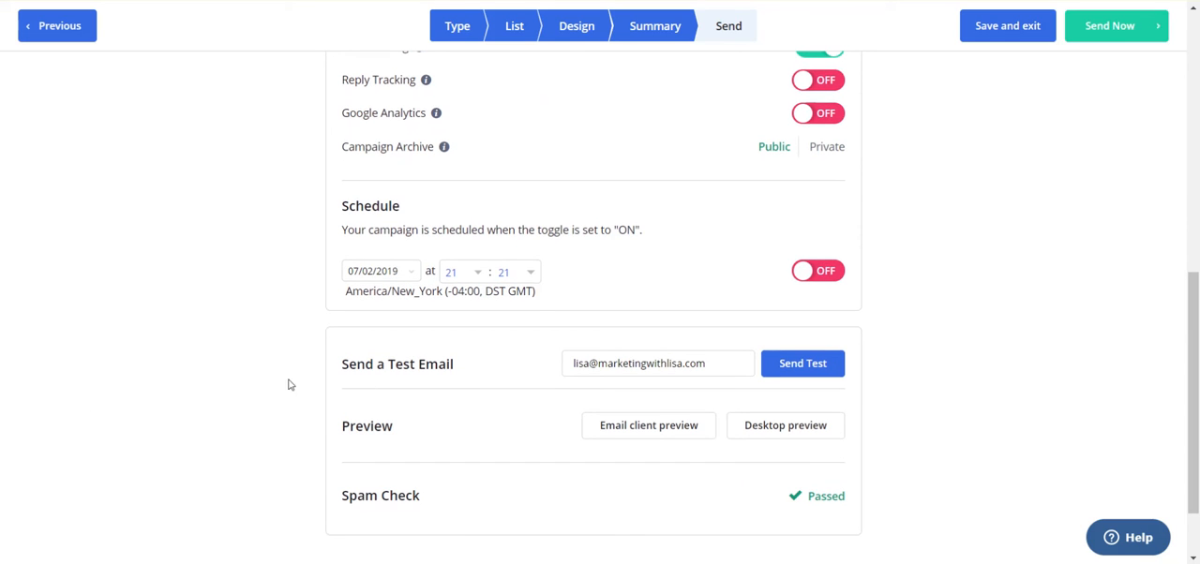
# Turn on scheduling for the campaign and set the specific send date to 07/04/2019
pyautogui.click(819, 274)
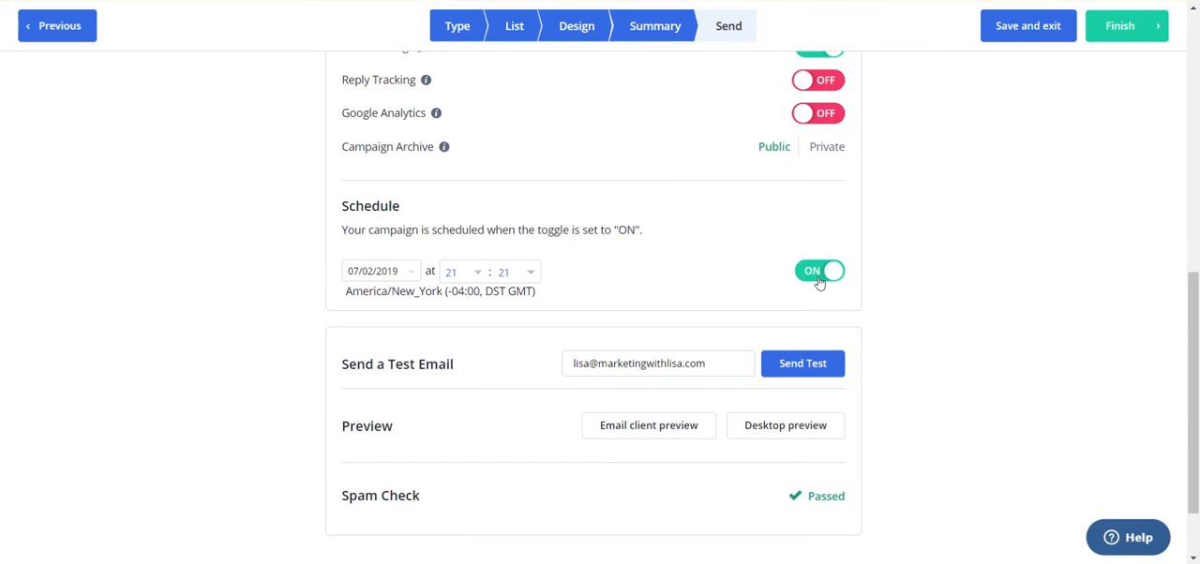
pyautogui.click(376, 272)
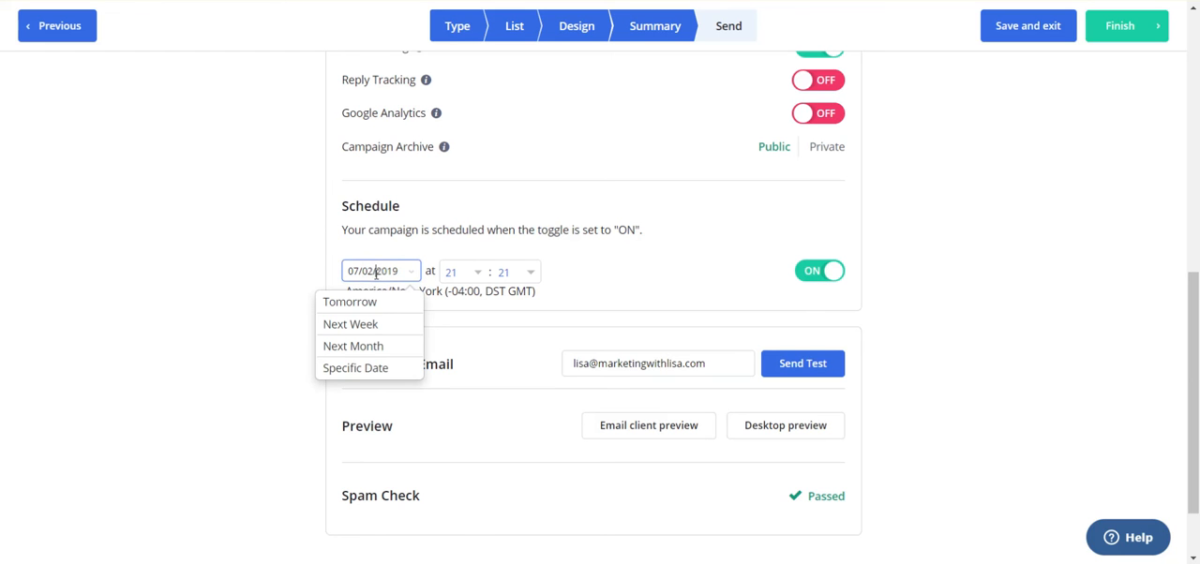
pyautogui.click(369, 369)
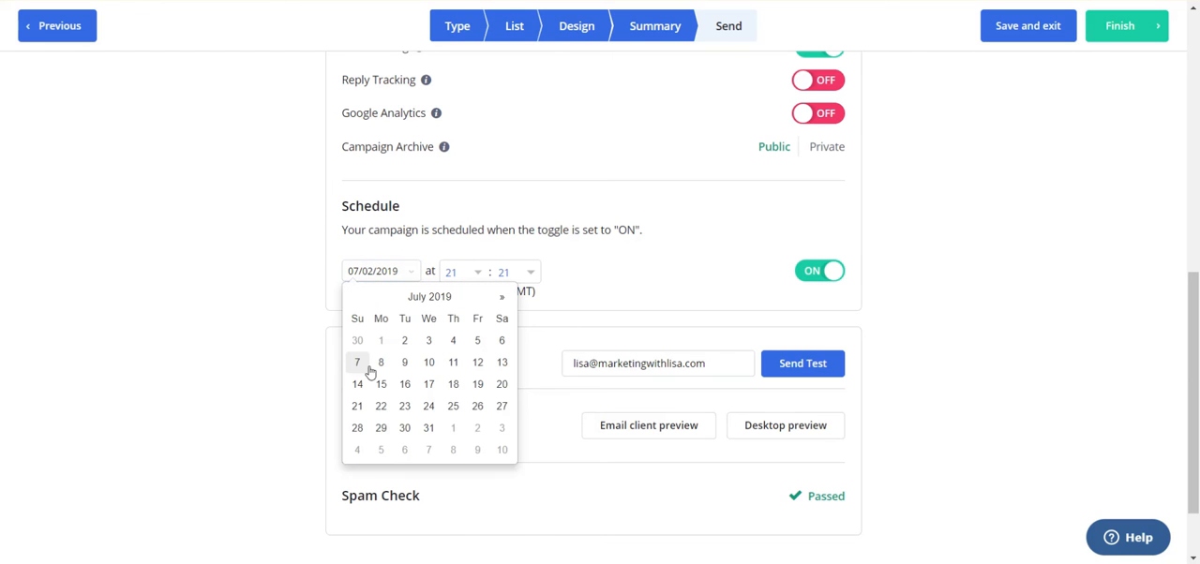
pyautogui.click(458, 346)
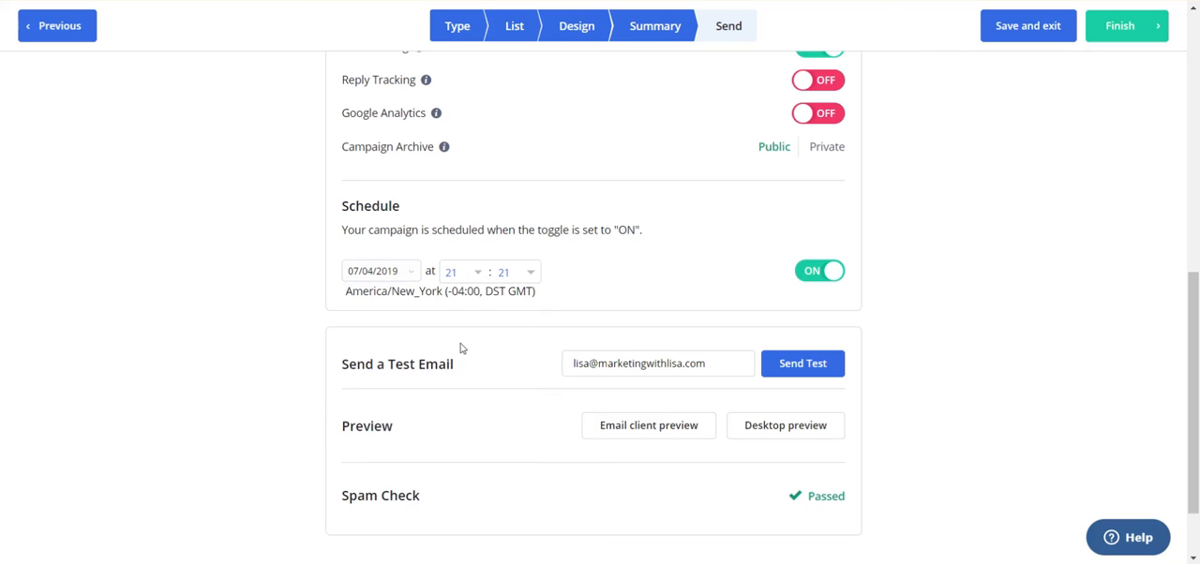
# Set the scheduled send time to 07:00 and finish the campaign
pyautogui.click(458, 280)
pyautogui.scroll(-2, 482, 410)
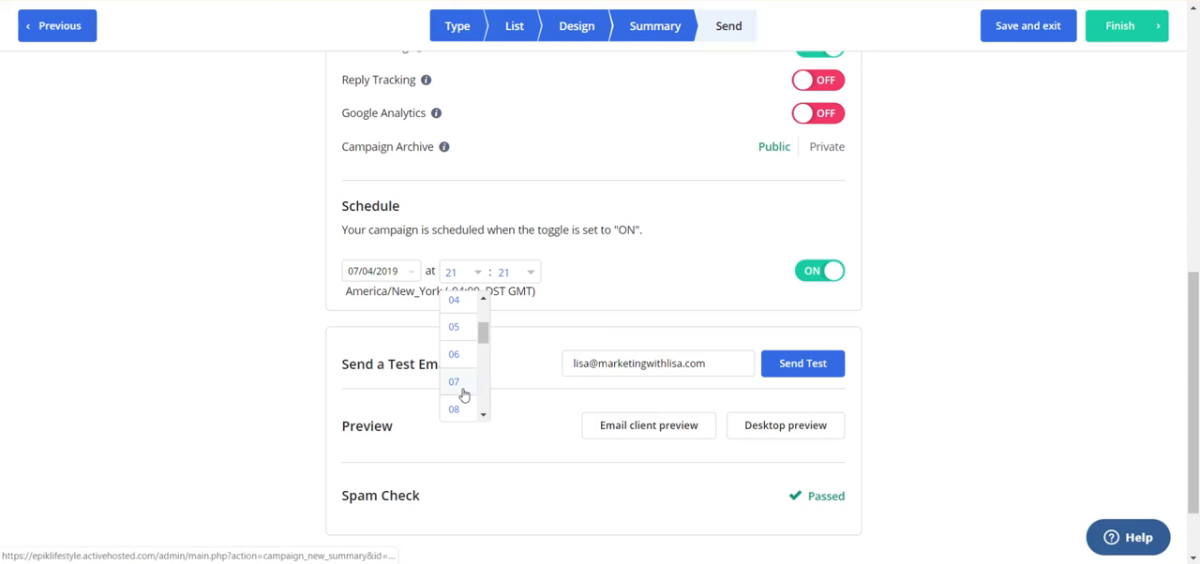
pyautogui.click(463, 391)
pyautogui.click(503, 278)
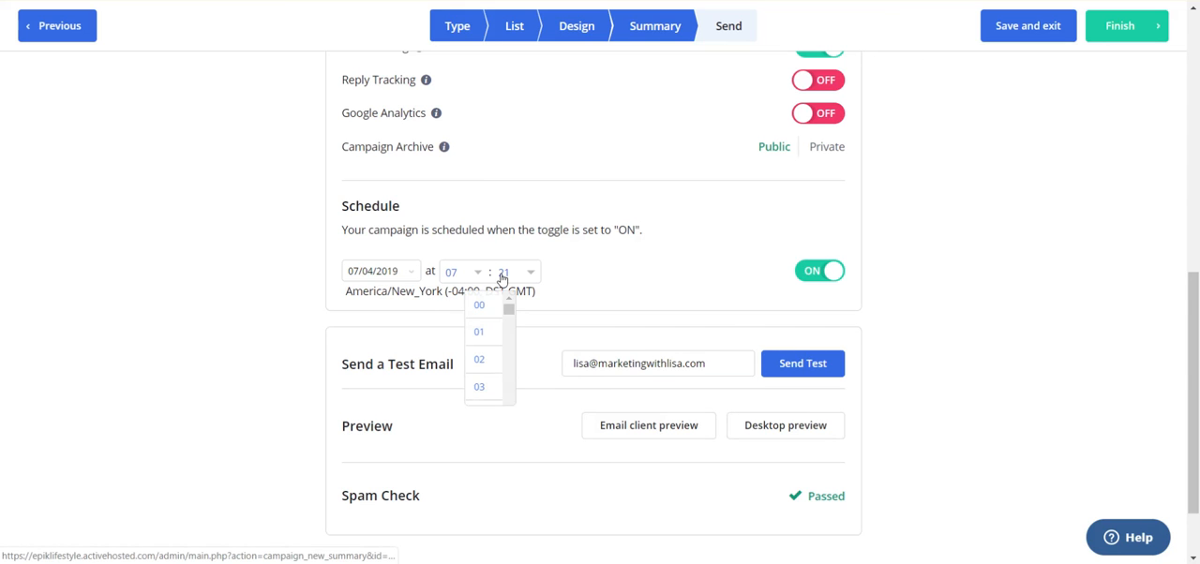
pyautogui.click(478, 310)
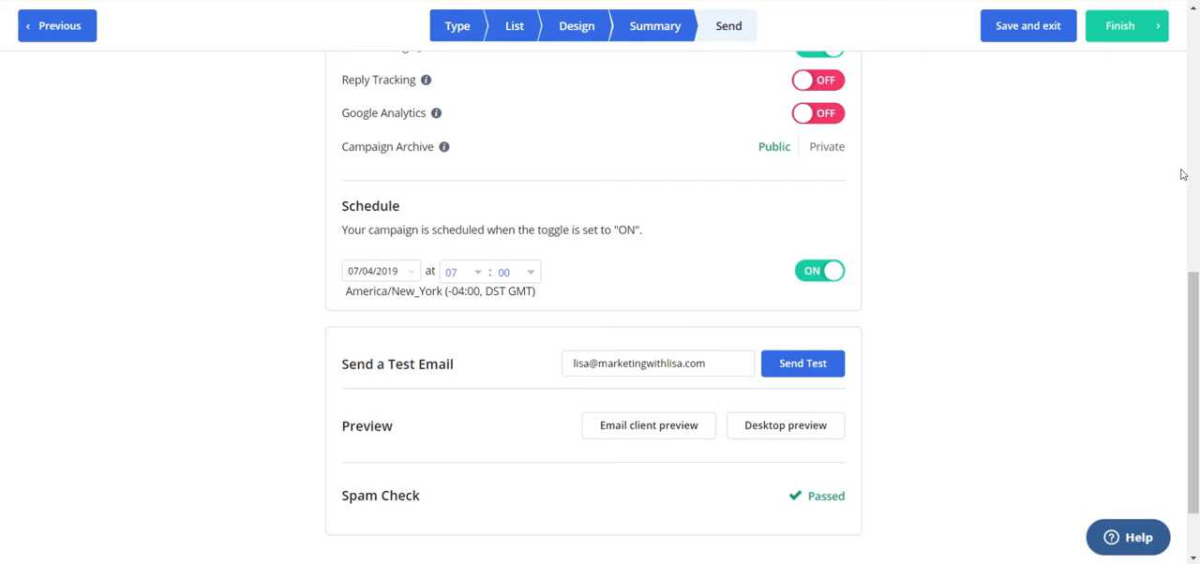
pyautogui.click(1132, 25)
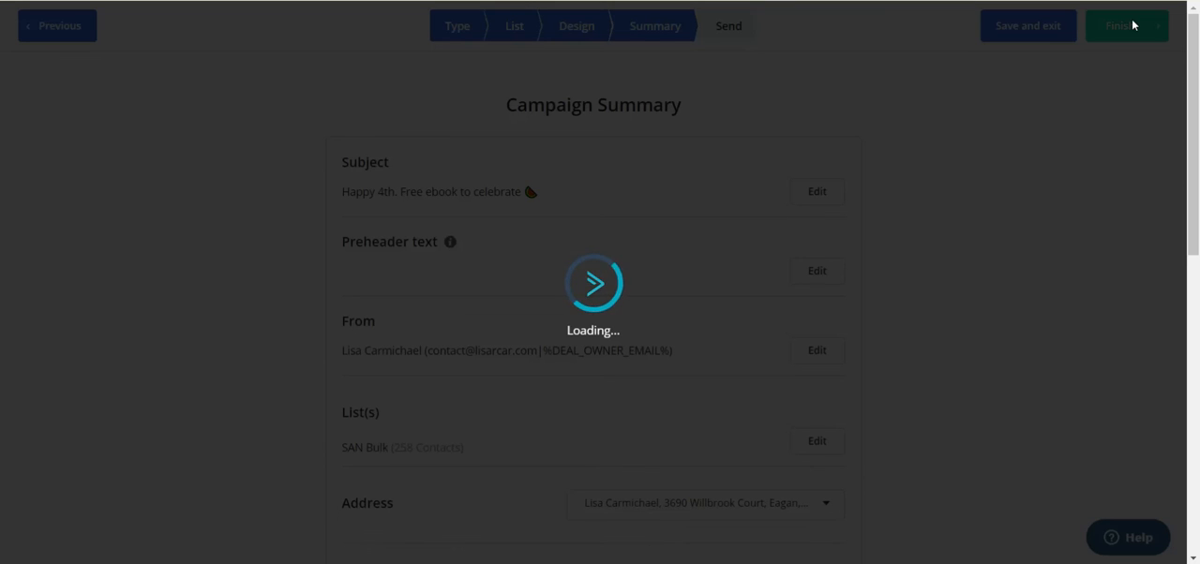